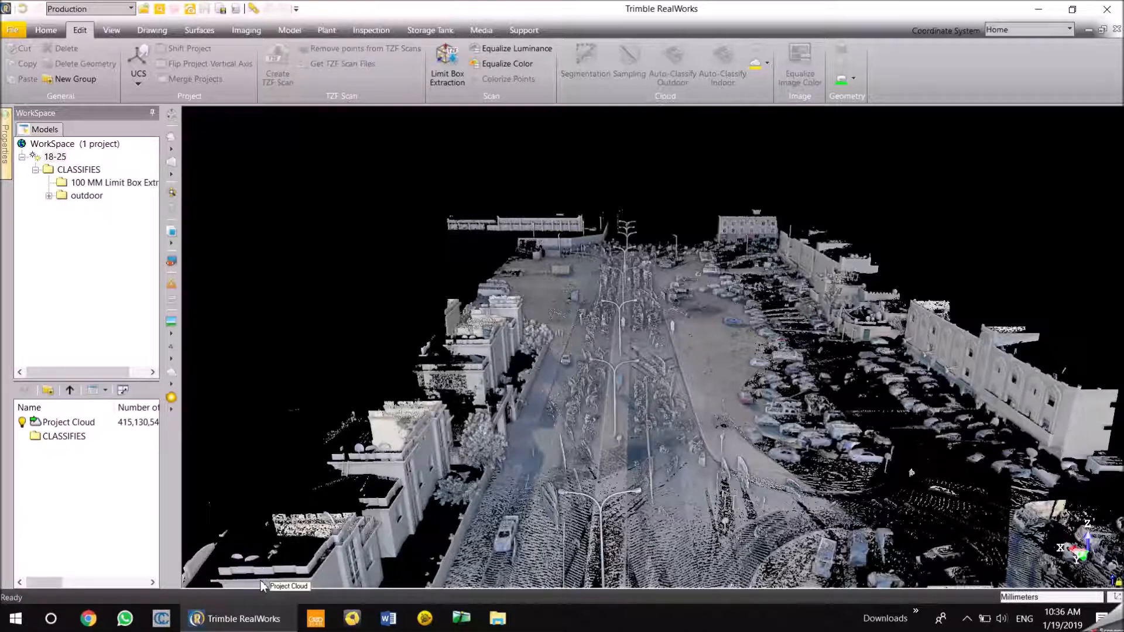
Select the Project Cloud and start the Sampling tool on it
middle_click_drag(688, 432, 673, 359)
scroll(545, 366, "up", 5)
scroll(571, 369, "down", 5)
left_click_drag(317, 449, 258, 421)
left_click_drag(688, 311, 540, 355)
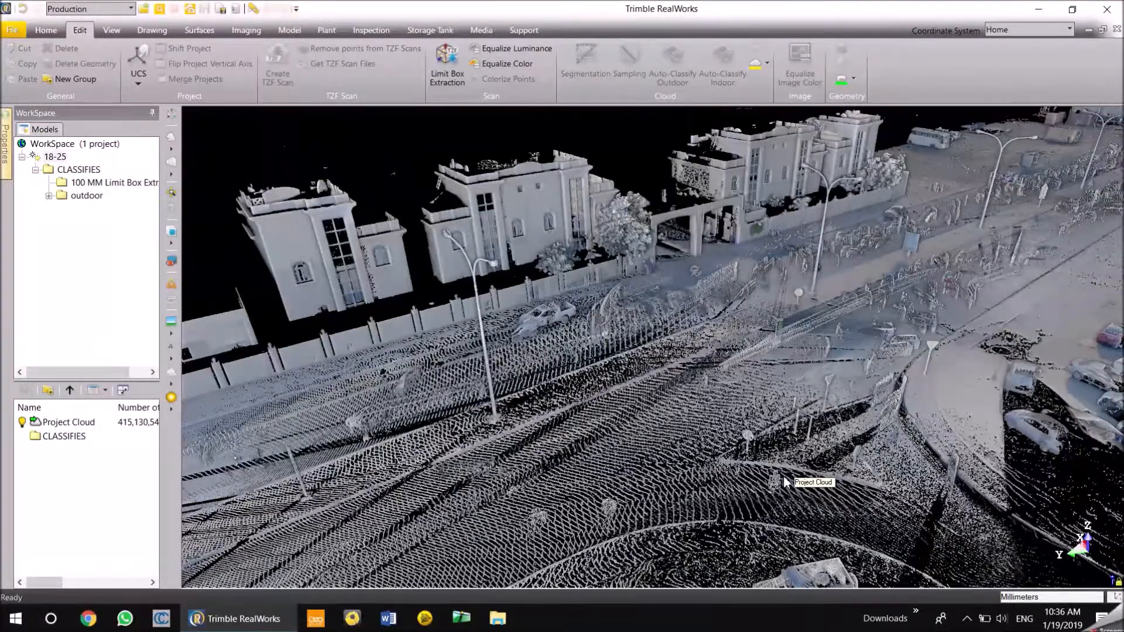
left_click(50, 422)
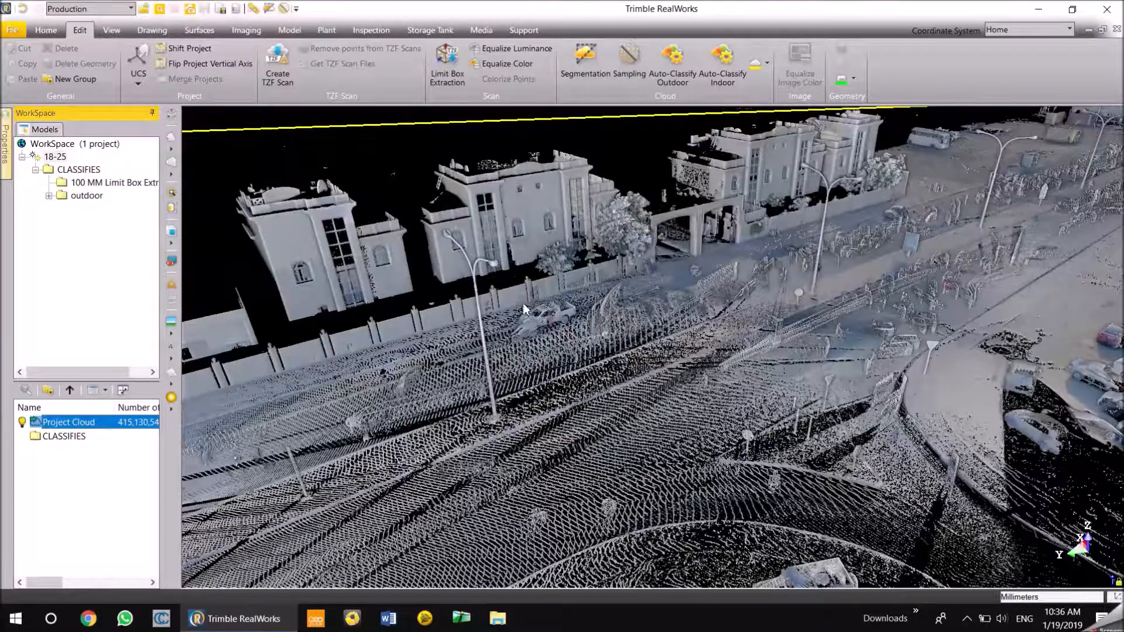
scroll(709, 367, "down", 3)
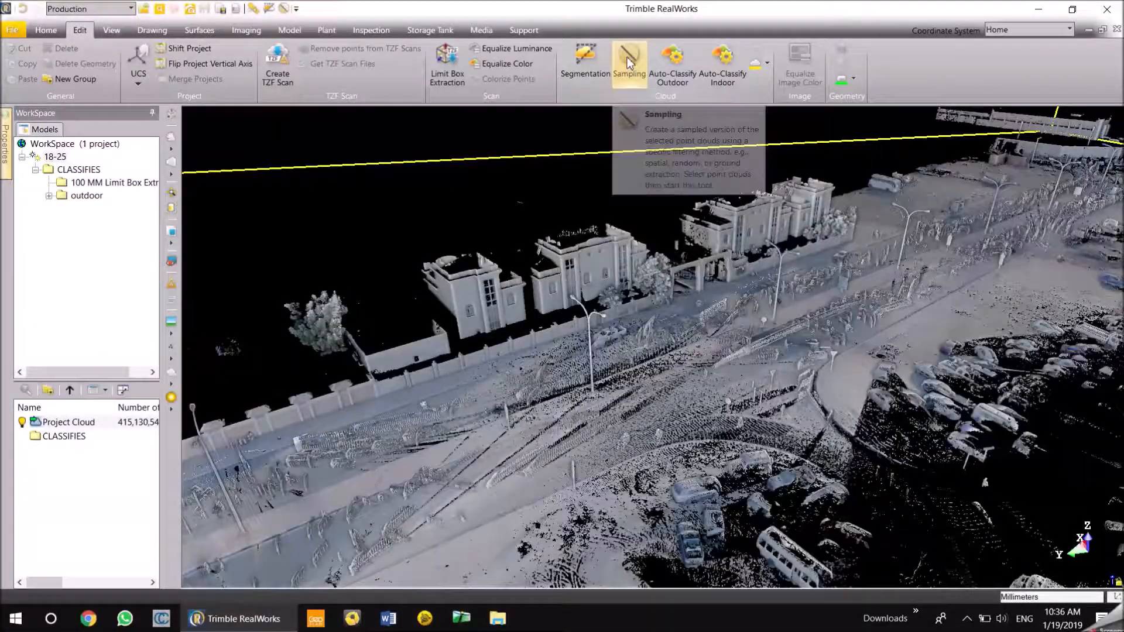
left_click(629, 62)
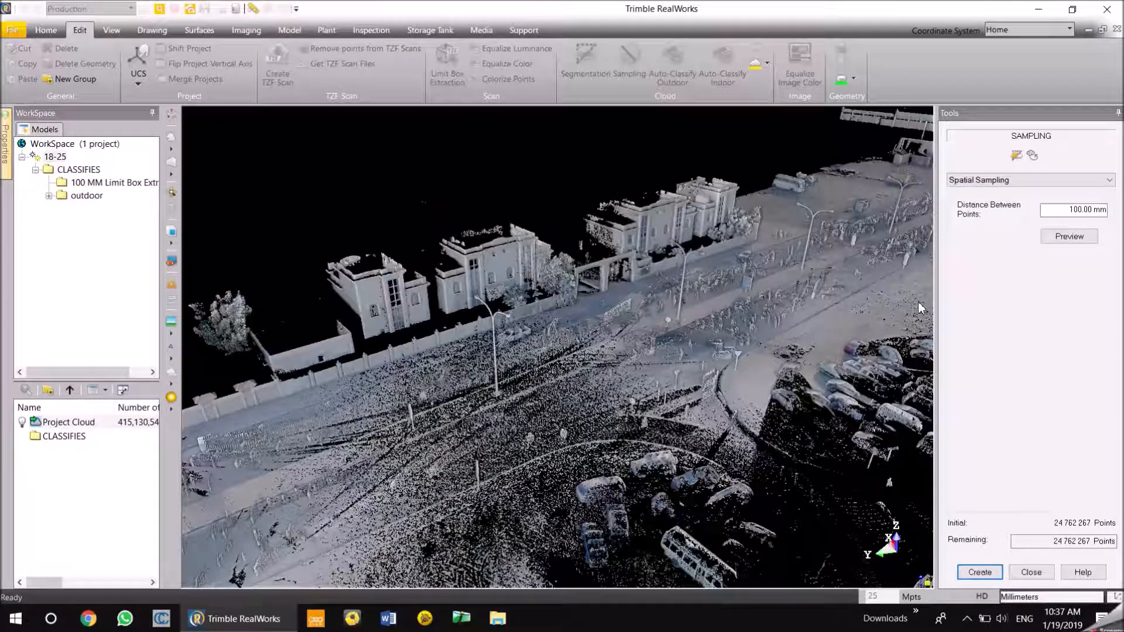
Segment the cloud with a polygon fence around the road corridor, keeping only the points inside it for sampling
scroll(806, 323, "down", 3)
middle_click_drag(804, 324, 635, 315)
left_click_drag(636, 315, 638, 329)
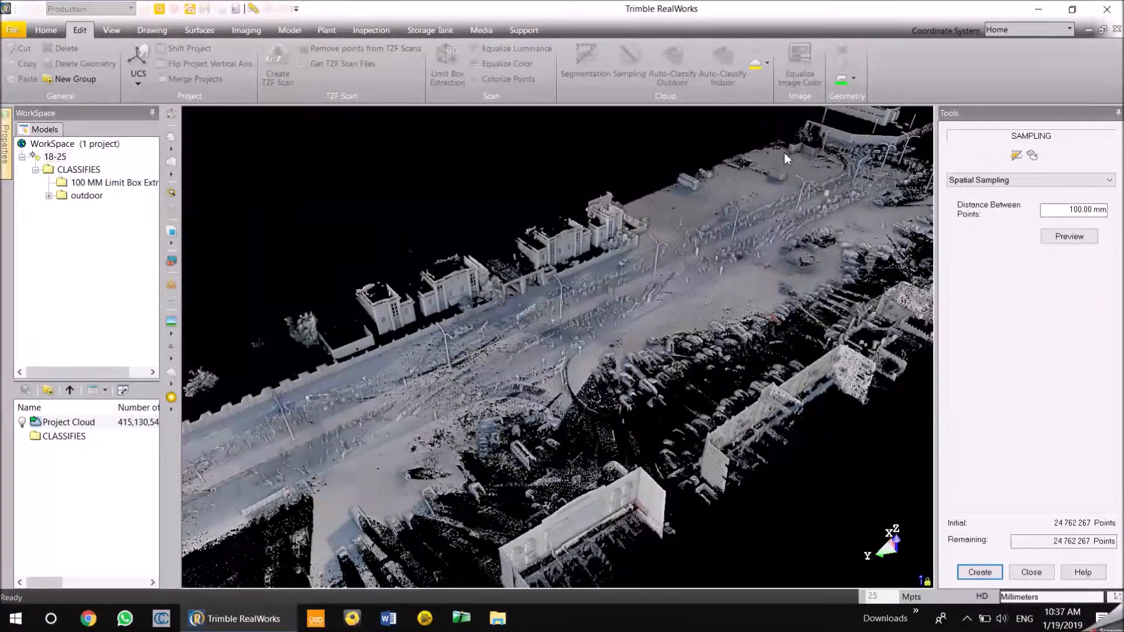
scroll(710, 272, "down", 2)
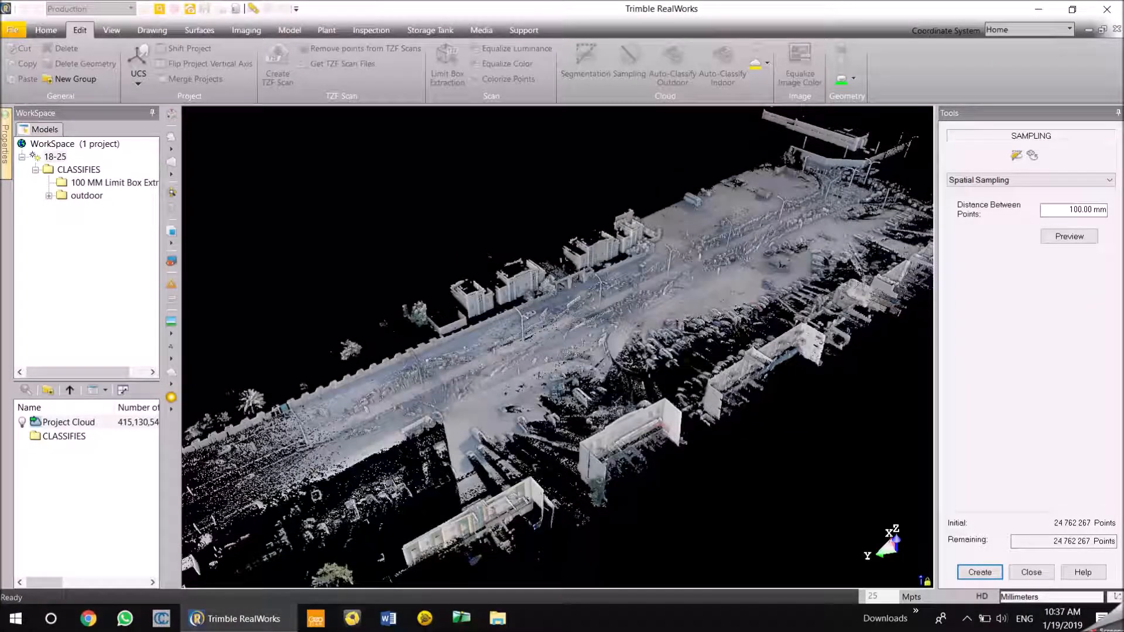
left_click(1017, 157)
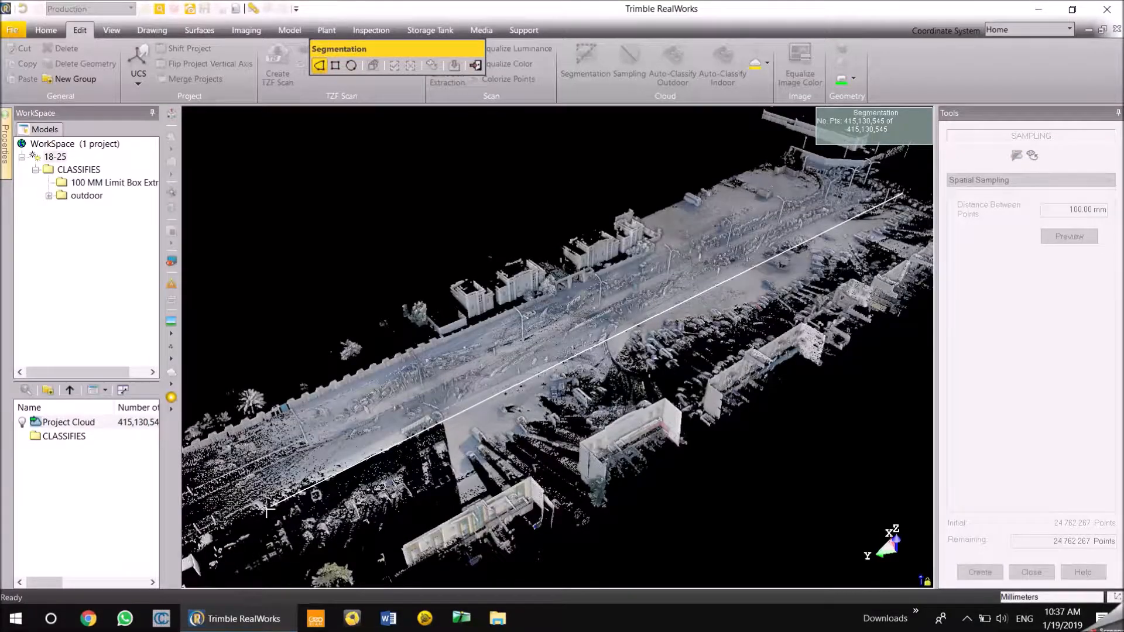
left_click(234, 522)
left_click(217, 443)
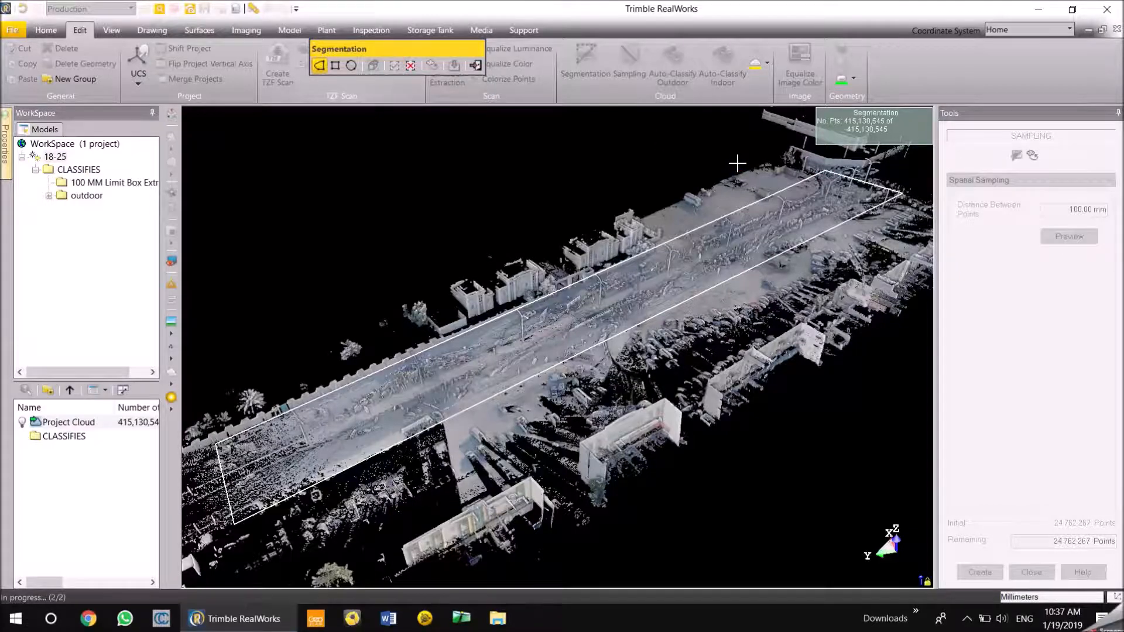
left_click_drag(644, 364, 725, 301)
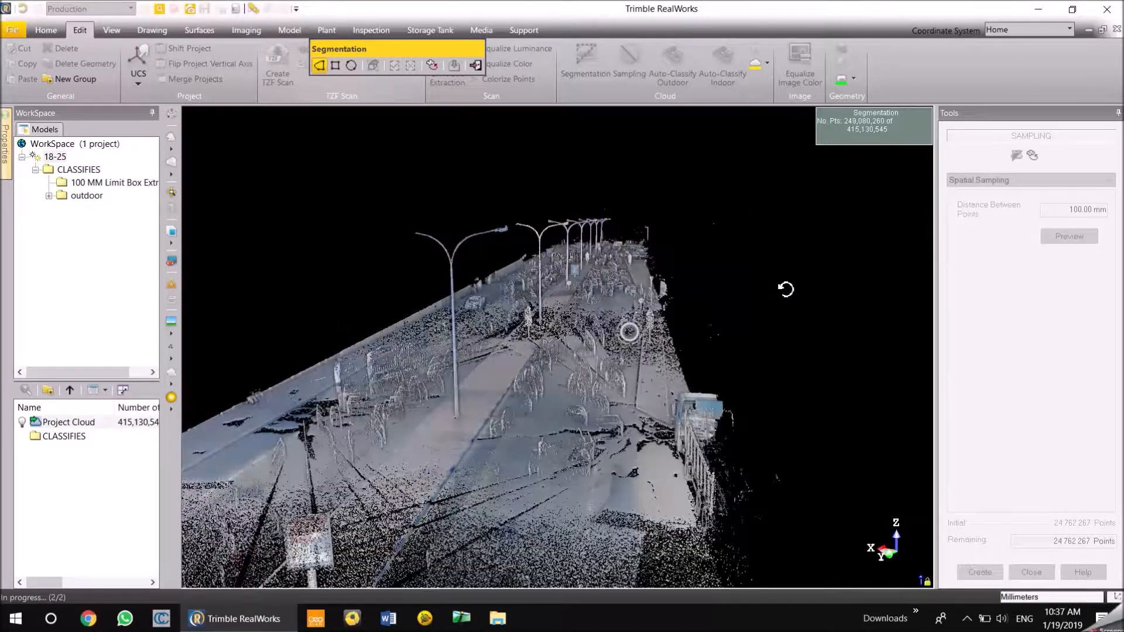
scroll(709, 300, "down", 5)
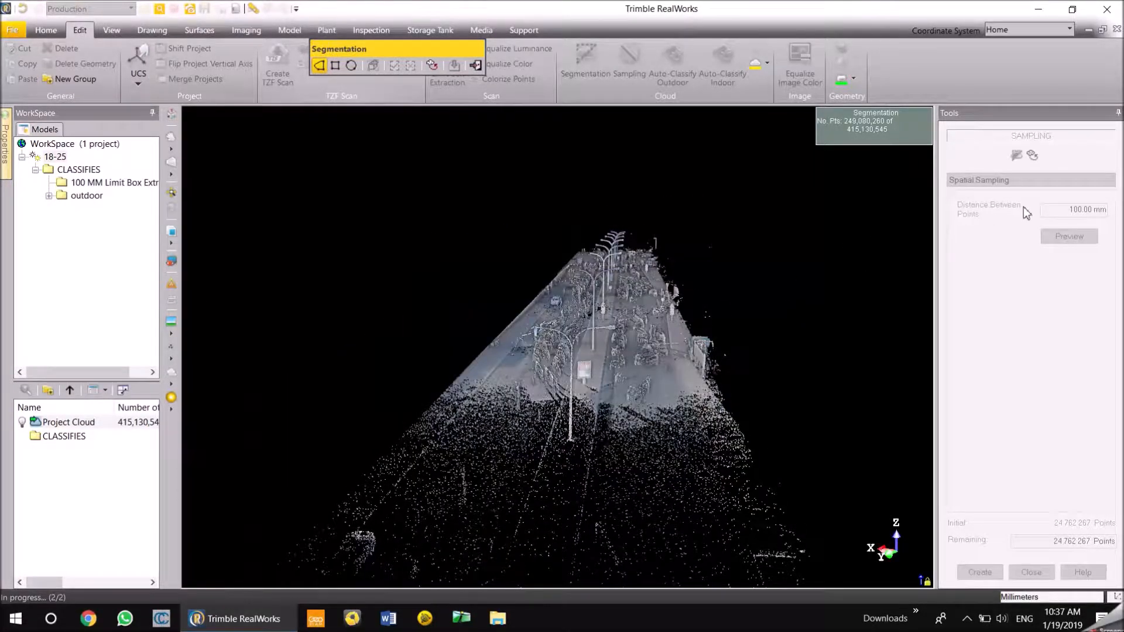
left_click(475, 65)
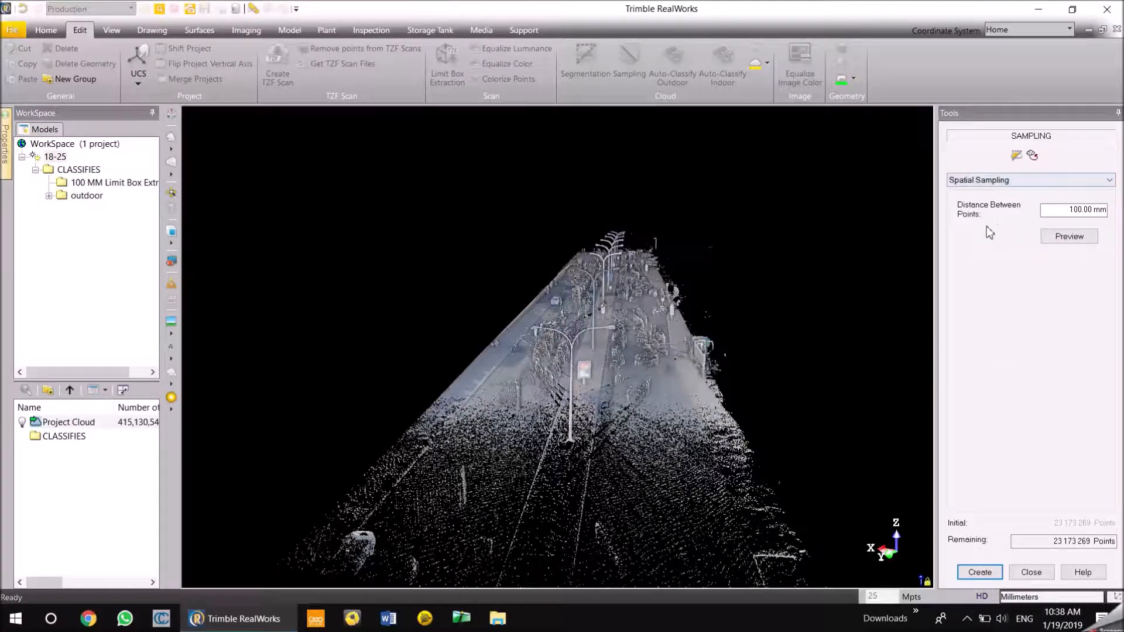
Create a spatially sampled cloud of the road corridor with 100 mm between points
left_click(1073, 216)
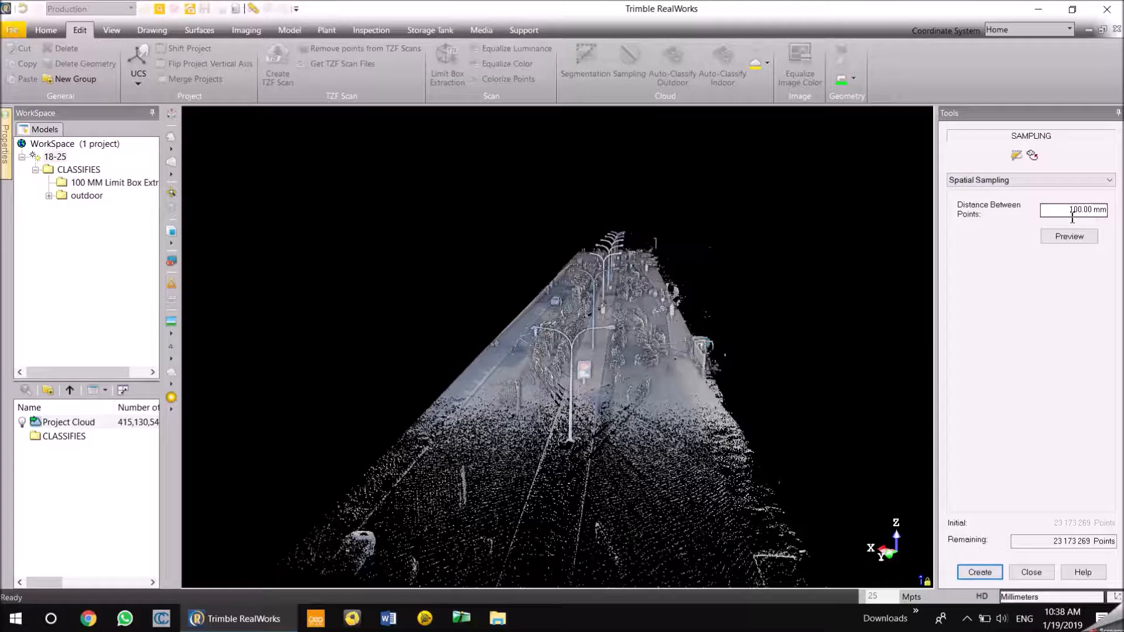
left_click(983, 572)
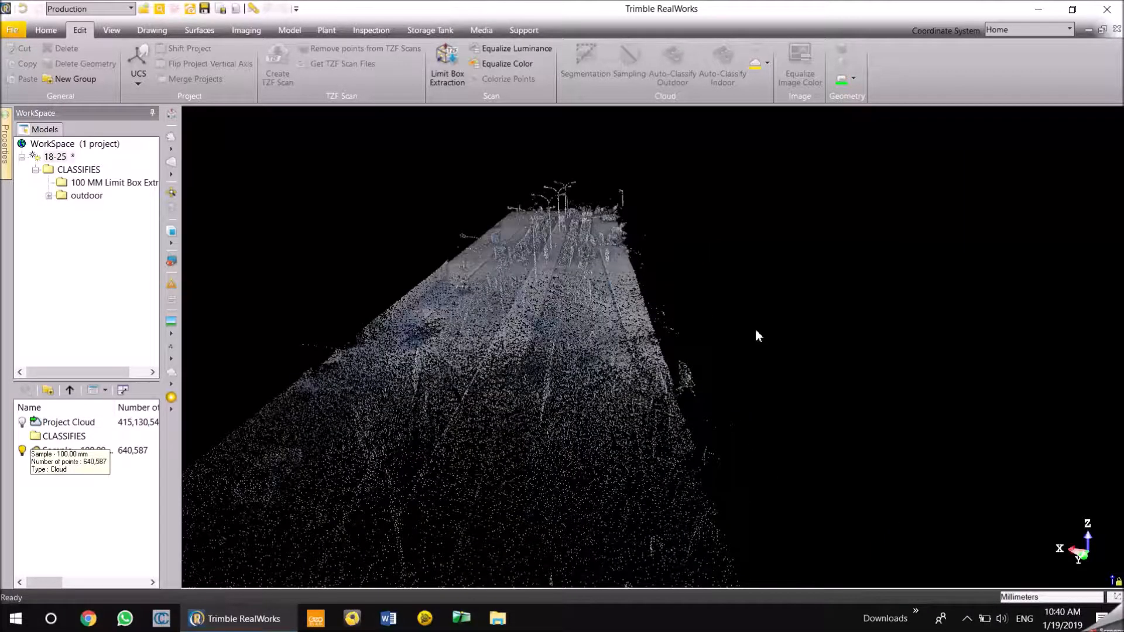
Examine the point density and level of detail of the 100 mm sampled cloud along the road, its kerbs and lamp posts
scroll(546, 339, "up", 3)
mouse_move(546, 345)
left_mouse_down()
mouse_move(543, 334)
mouse_move(590, 341)
mouse_move(545, 396)
mouse_move(564, 389)
mouse_move(501, 417)
mouse_move(569, 315)
mouse_move(585, 455)
mouse_move(690, 386)
mouse_move(653, 304)
mouse_move(665, 173)
mouse_move(673, 252)
mouse_move(633, 426)
mouse_move(792, 186)
mouse_move(814, 228)
mouse_move(834, 195)
mouse_move(642, 304)
left_mouse_up()
scroll(752, 271, "down", 6)
middle_click_drag(642, 304, 577, 451)
scroll(715, 311, "up", 4)
scroll(717, 311, "up", 2)
left_click_drag(720, 306, 844, 268)
scroll(812, 284, "up", 2)
scroll(844, 267, "up", 5)
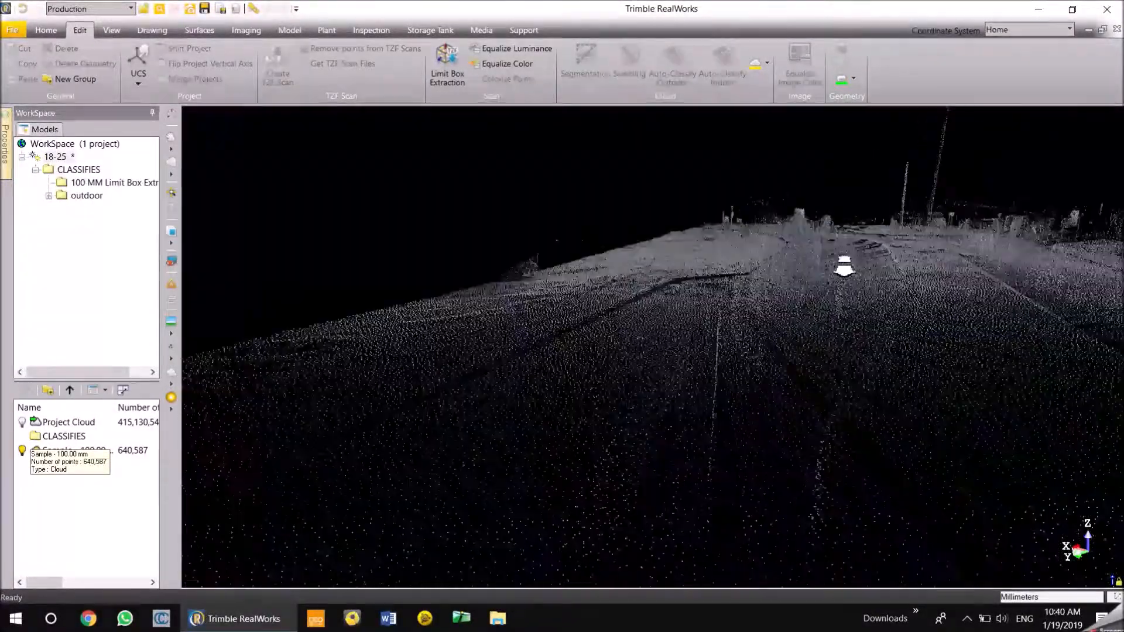
left_click_drag(752, 294, 804, 285)
scroll(581, 319, "up", 5)
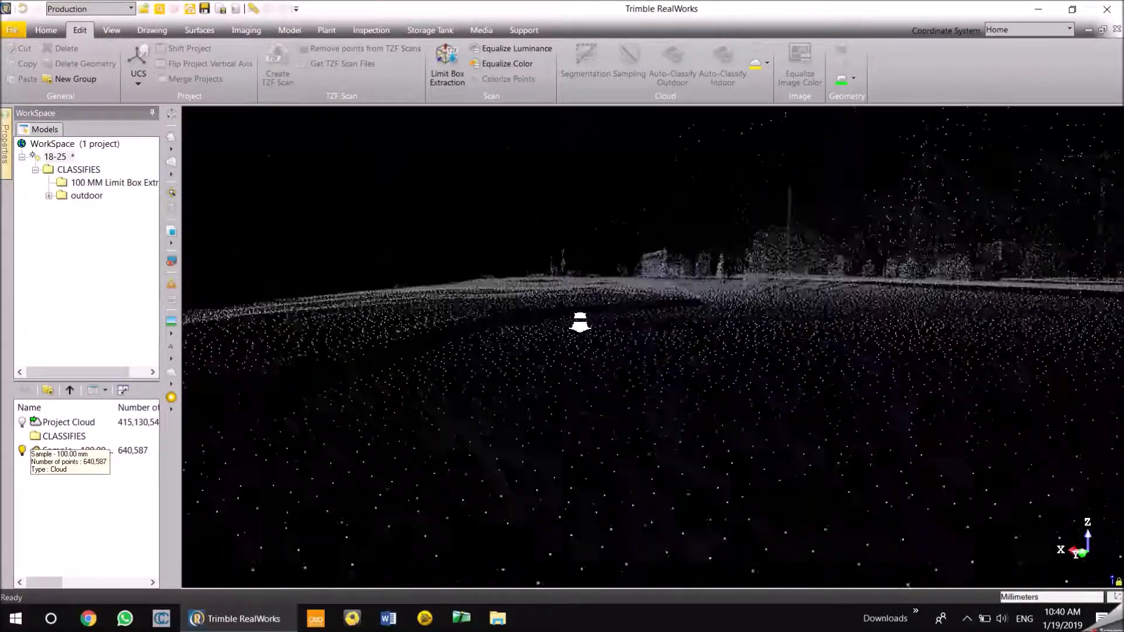
left_click_drag(585, 314, 504, 324)
scroll(806, 269, "up", 5)
left_click_drag(858, 261, 754, 292)
scroll(532, 359, "up", 10)
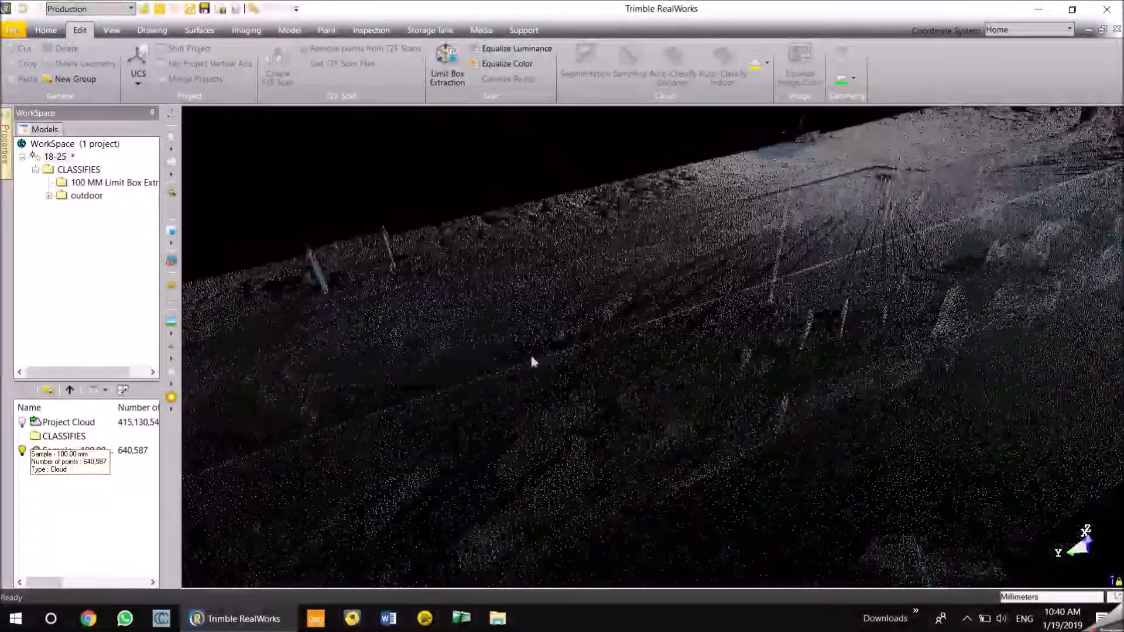
scroll(618, 324, "down", 5)
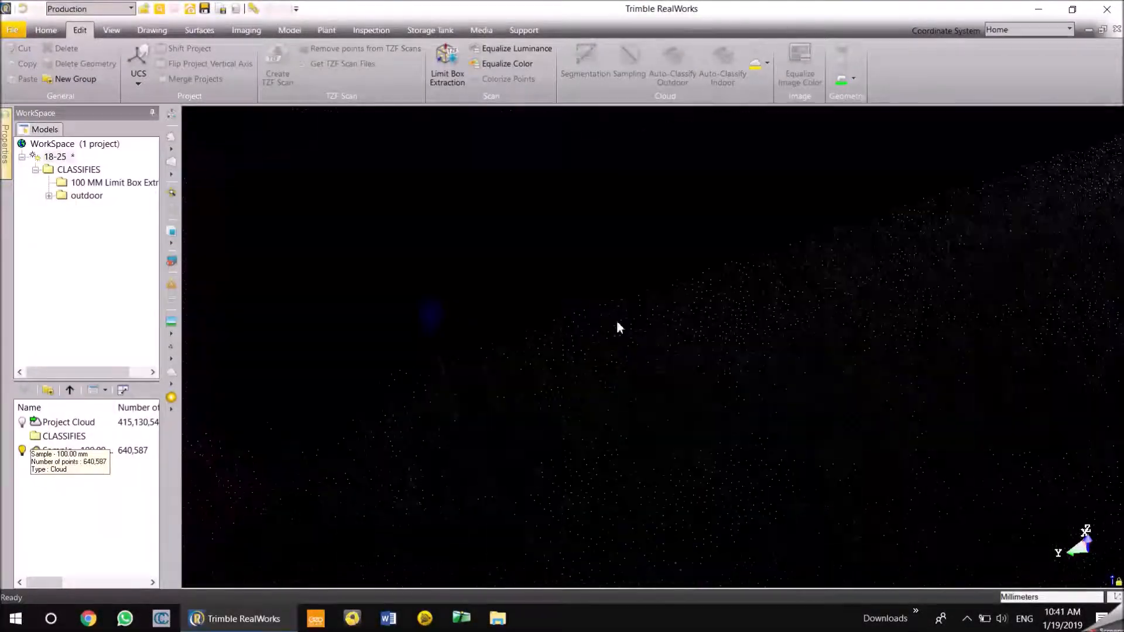
mouse_move(651, 383)
left_mouse_down()
mouse_move(650, 354)
mouse_move(649, 405)
mouse_move(665, 404)
left_mouse_up()
scroll(798, 367, "down", 5)
middle_click_drag(978, 334, 683, 334)
left_click_drag(723, 338, 609, 372)
scroll(609, 372, "up", 3)
scroll(632, 329, "down", 3)
left_click_drag(737, 298, 673, 311)
middle_click_drag(994, 285, 751, 270)
scroll(660, 326, "up", 3)
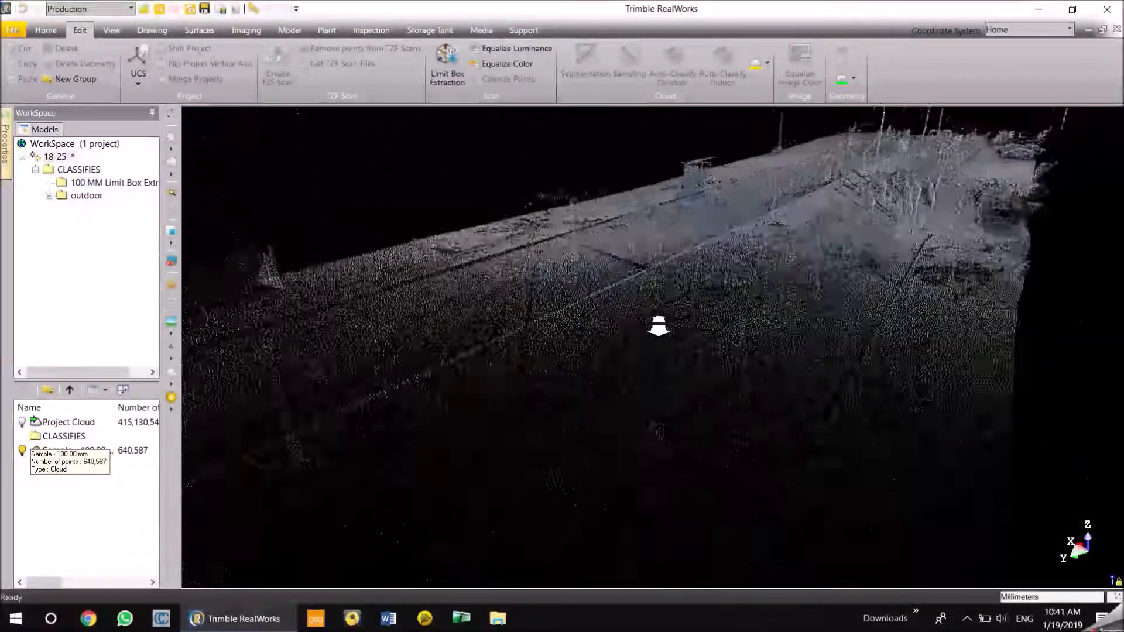
scroll(656, 307, "down", 5)
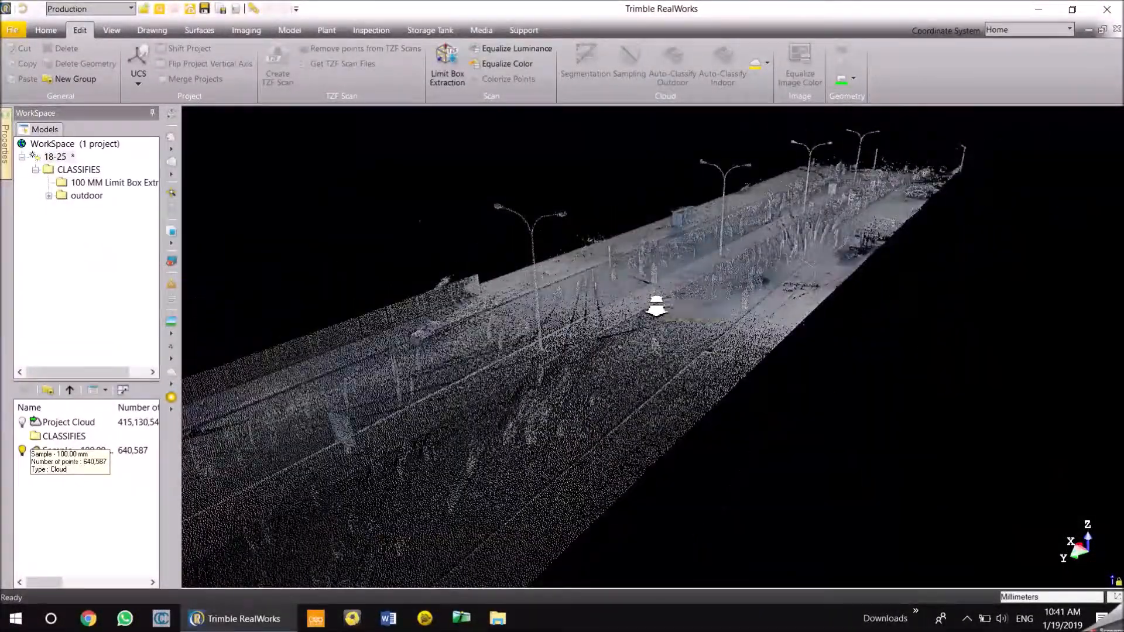
scroll(656, 307, "down", 3)
mouse_move(651, 314)
left_mouse_down()
mouse_move(677, 311)
mouse_move(640, 301)
left_mouse_up()
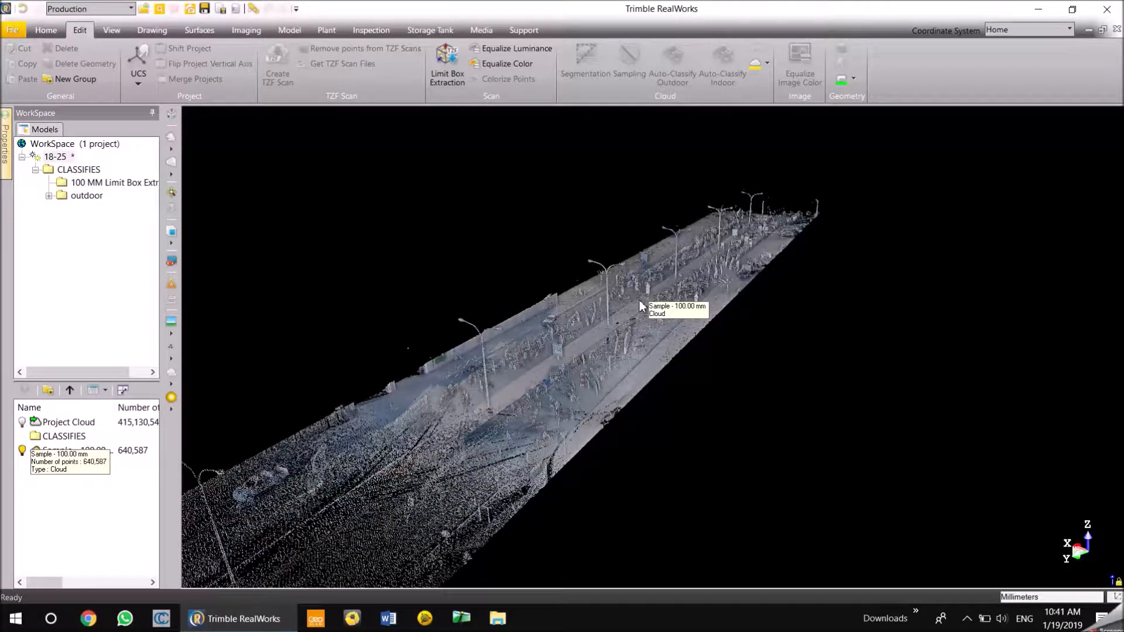
Hide the 100 mm sample cloud and display the full Project Cloud instead
left_click(22, 451)
left_click(22, 421)
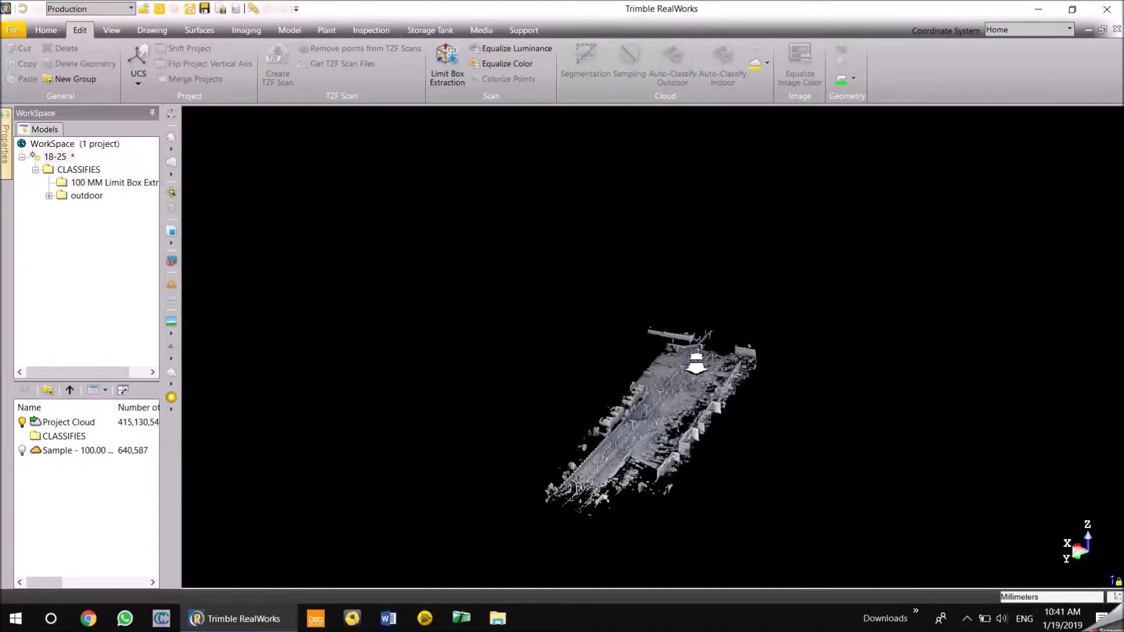
scroll(691, 360, "up", 5)
middle_click_drag(688, 298, 693, 281)
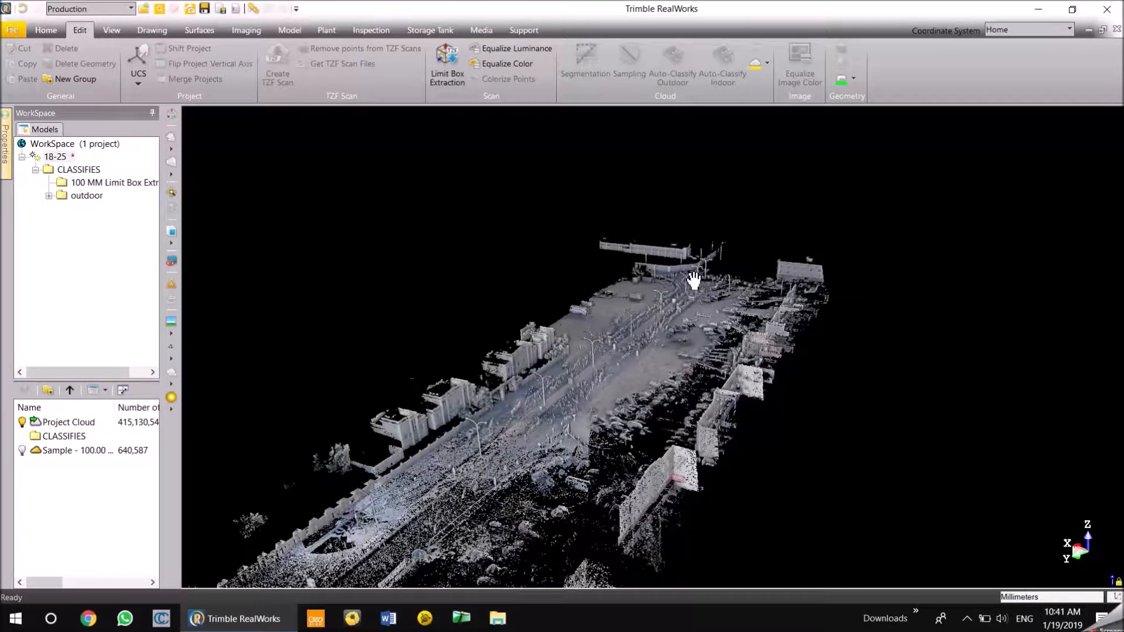
Start a Limit Box Extraction, stretch the box over the whole street site and choose Spatial Sampling (Keep Details)
left_click(447, 62)
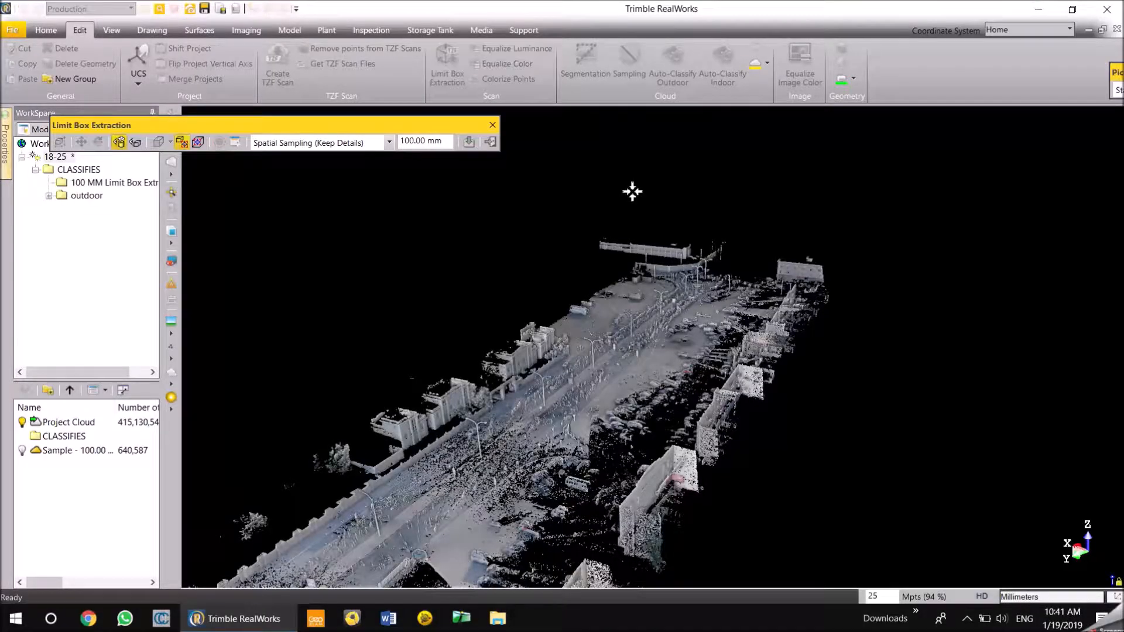
scroll(636, 221, "down", 8)
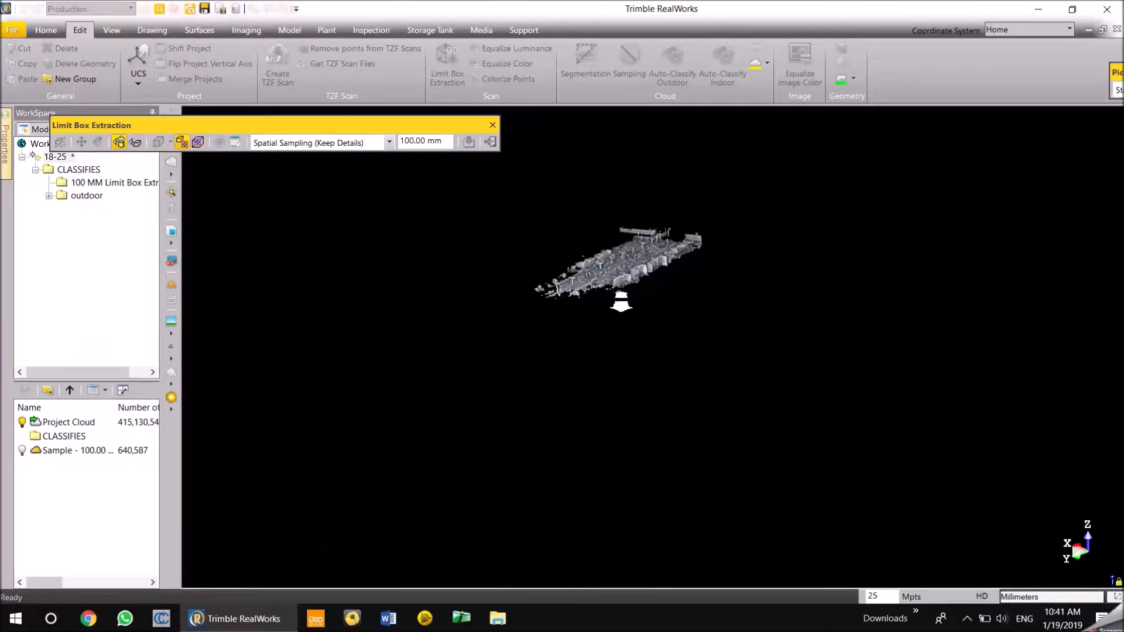
scroll(619, 274, "up", 10)
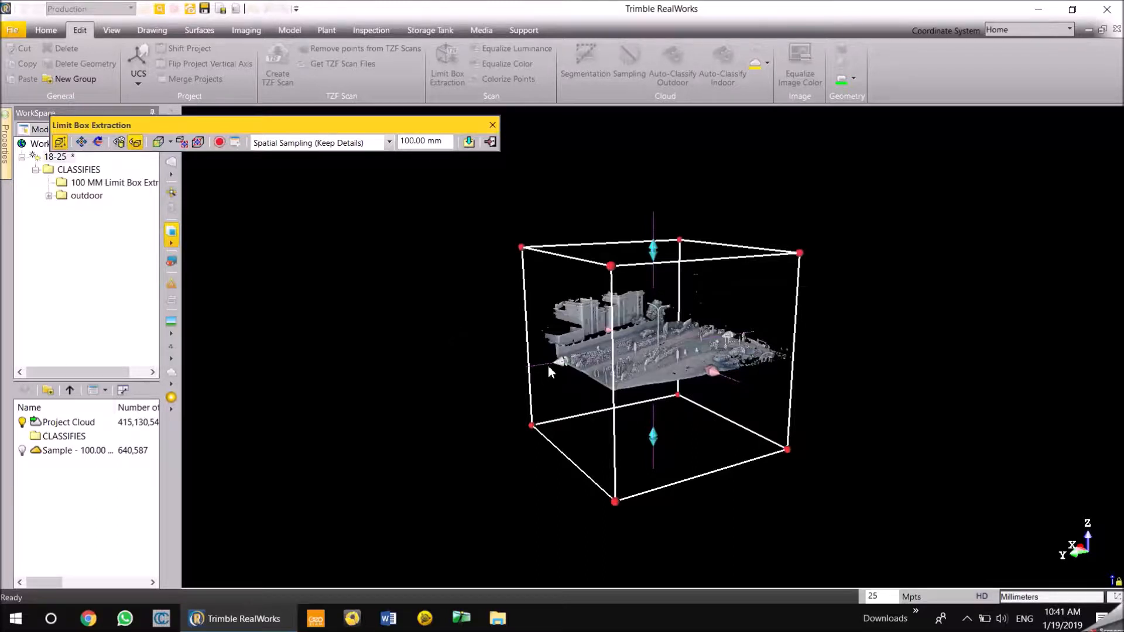
left_click_drag(562, 364, 228, 472)
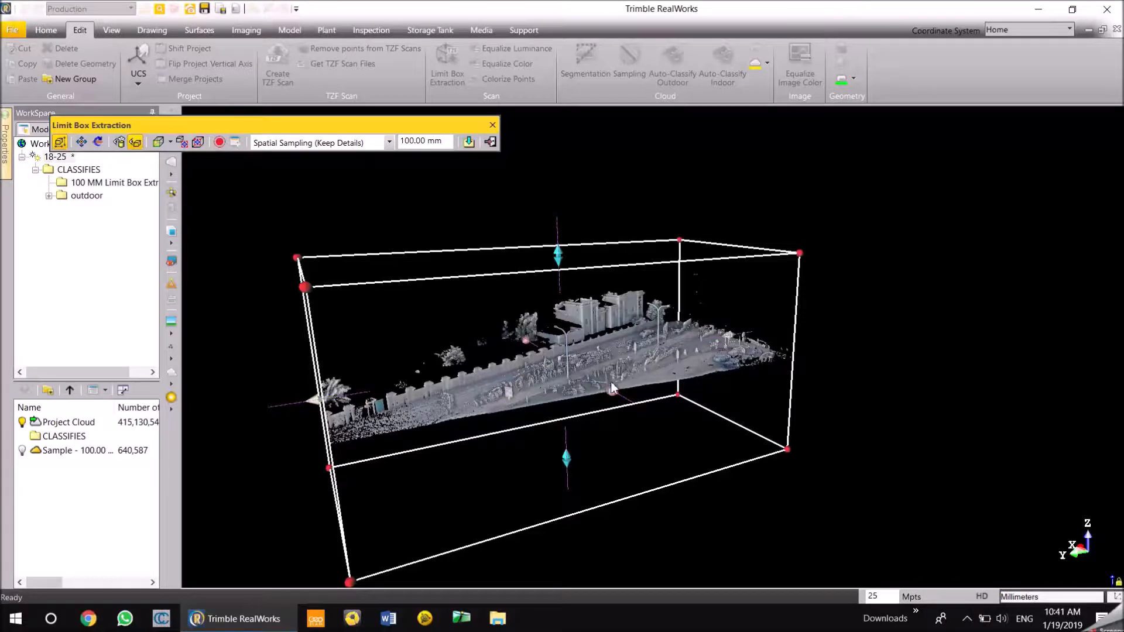
left_click_drag(613, 395, 649, 291)
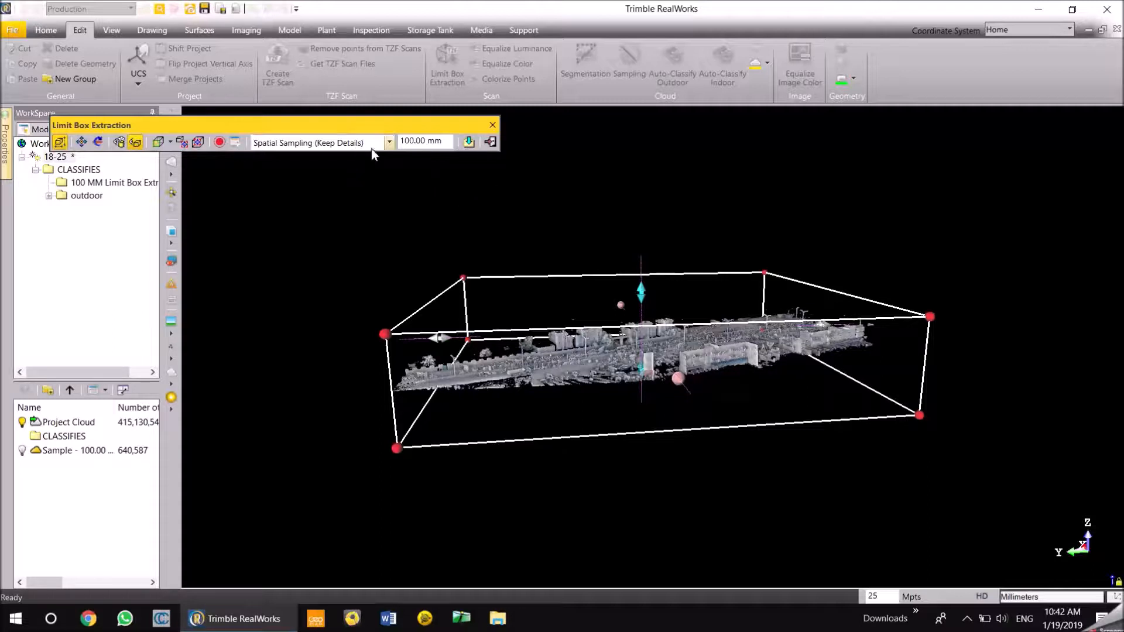
left_click(388, 143)
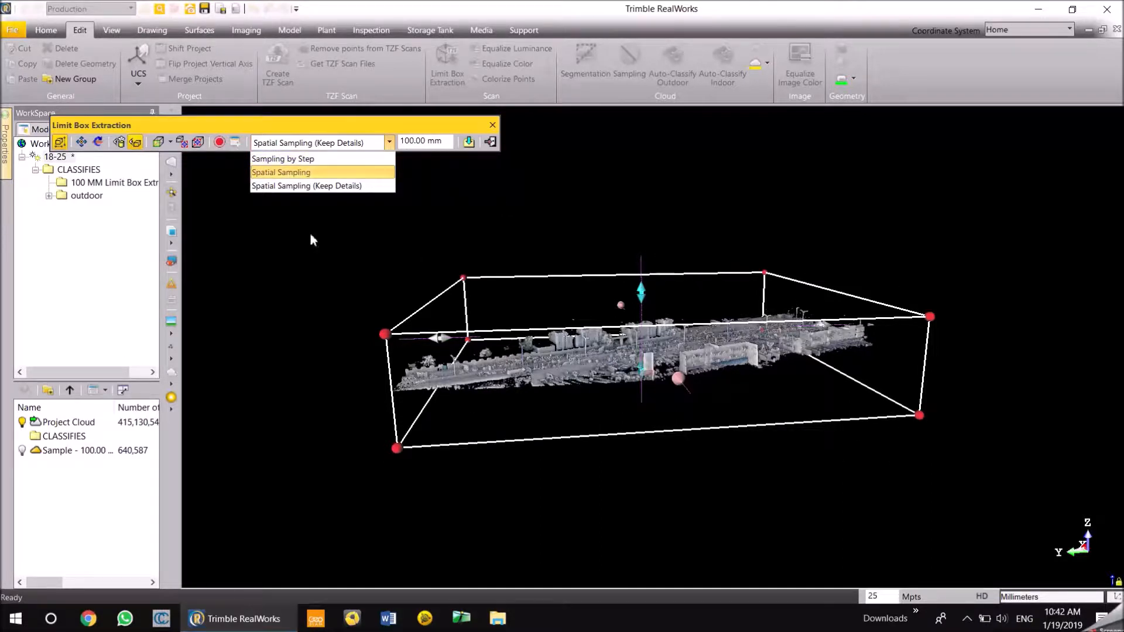
left_click(291, 186)
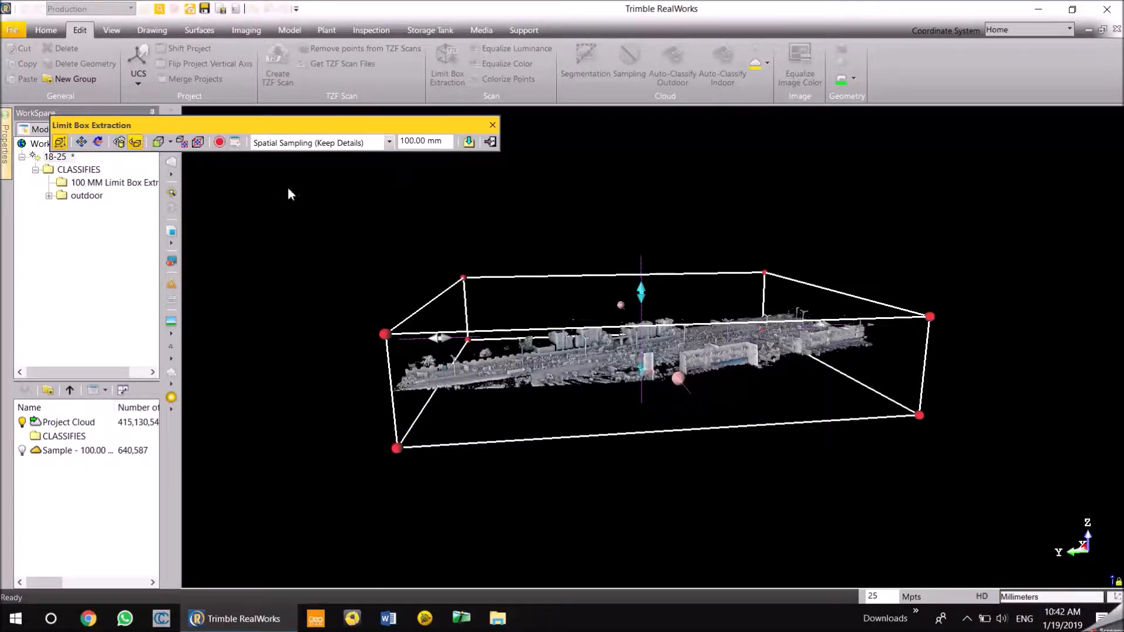
Adjust the two long sides of the limit box around the site and close the extraction tool without extracting
left_click_drag(572, 388, 653, 381)
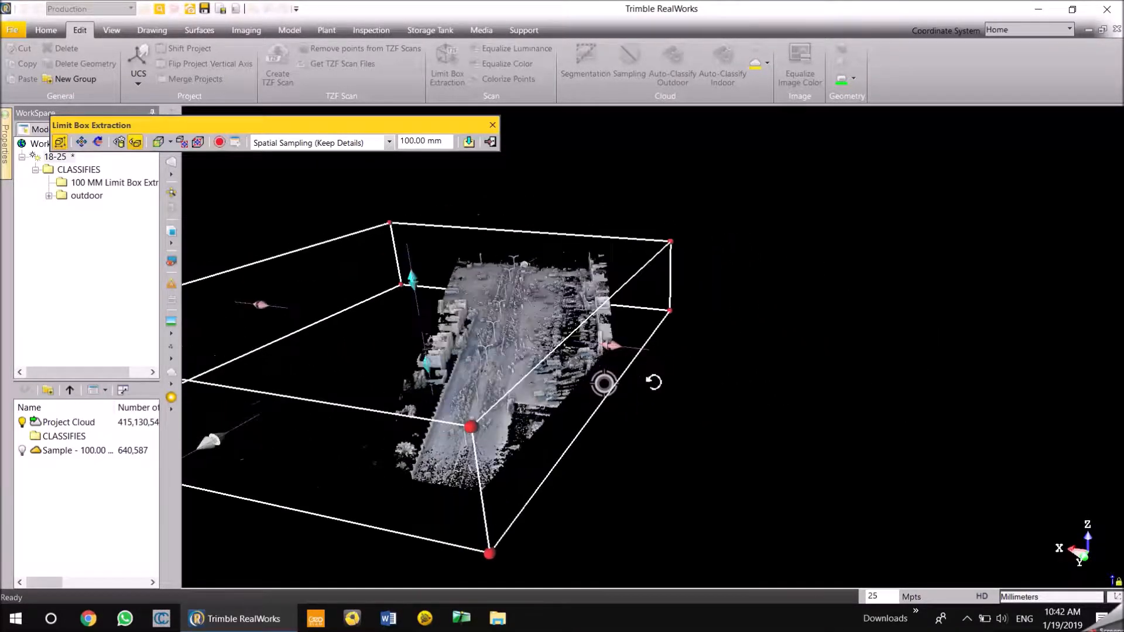
left_click_drag(613, 346, 667, 352)
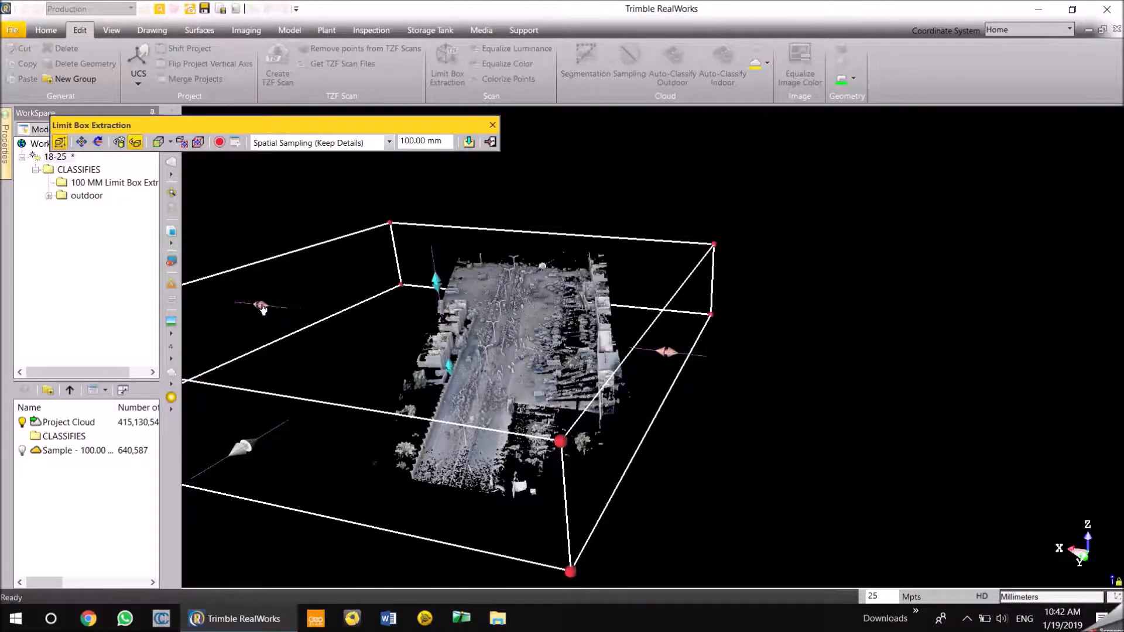
left_click_drag(295, 317, 364, 308)
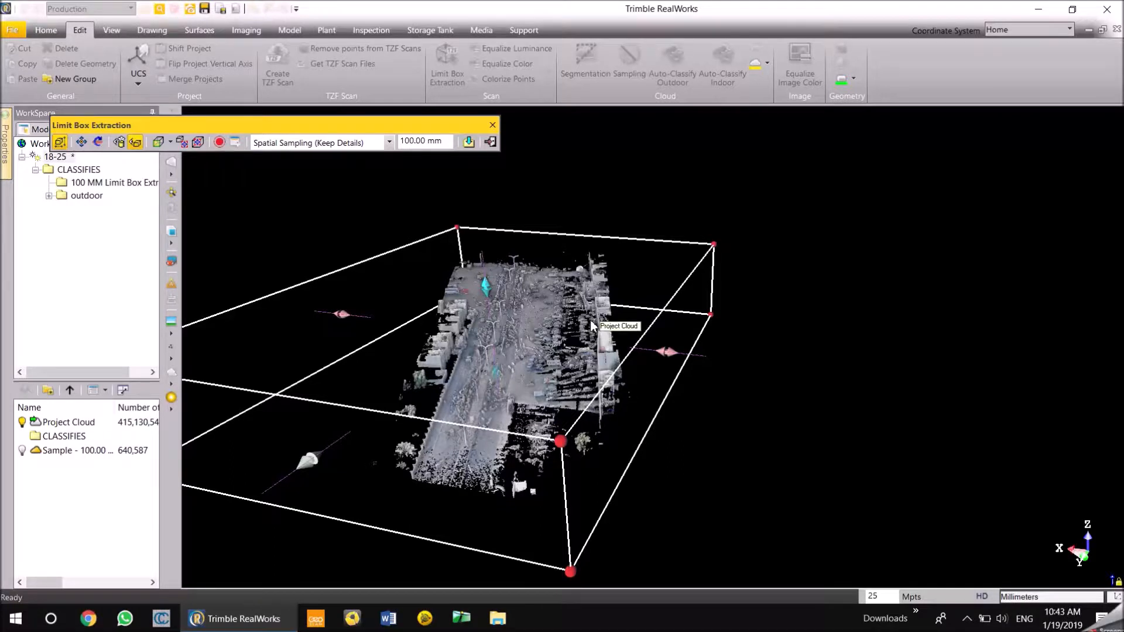
left_click(492, 125)
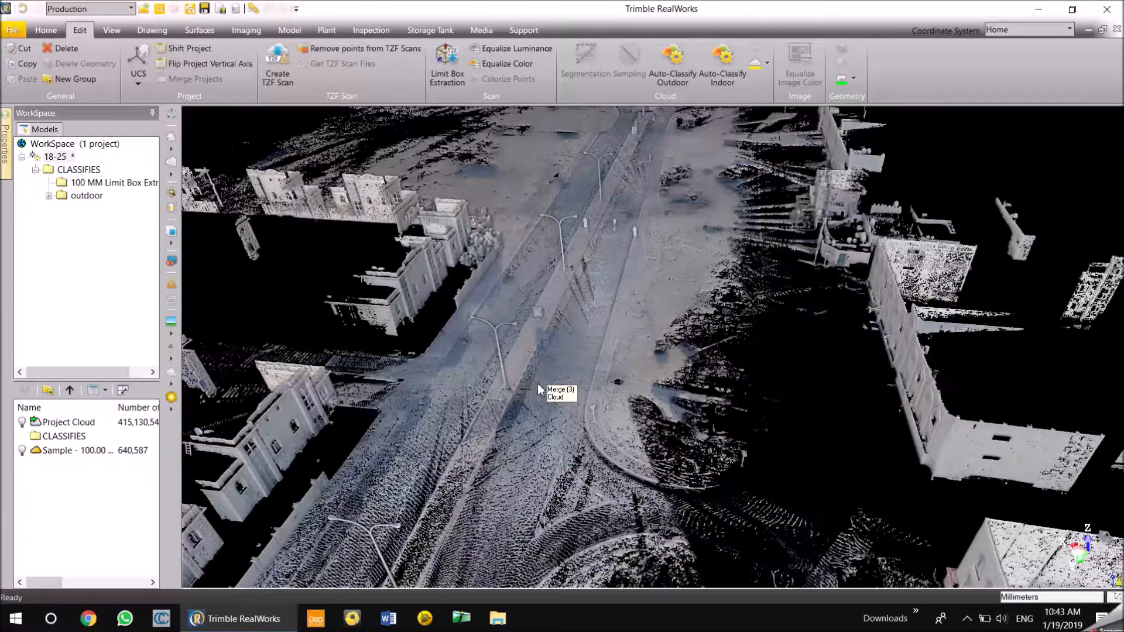
Examine the merged cloud's road, kerbs and lamp posts, briefly displaying the 100 mm sample to compare the detail, and hide it again
scroll(508, 379, "up", 5)
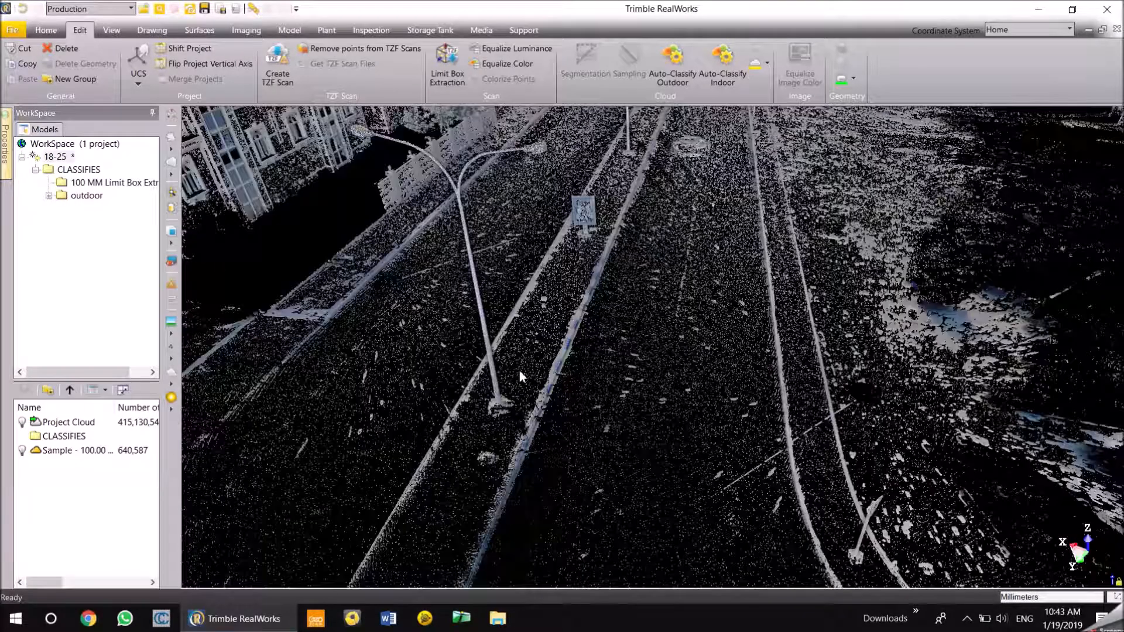
left_click_drag(519, 369, 623, 326)
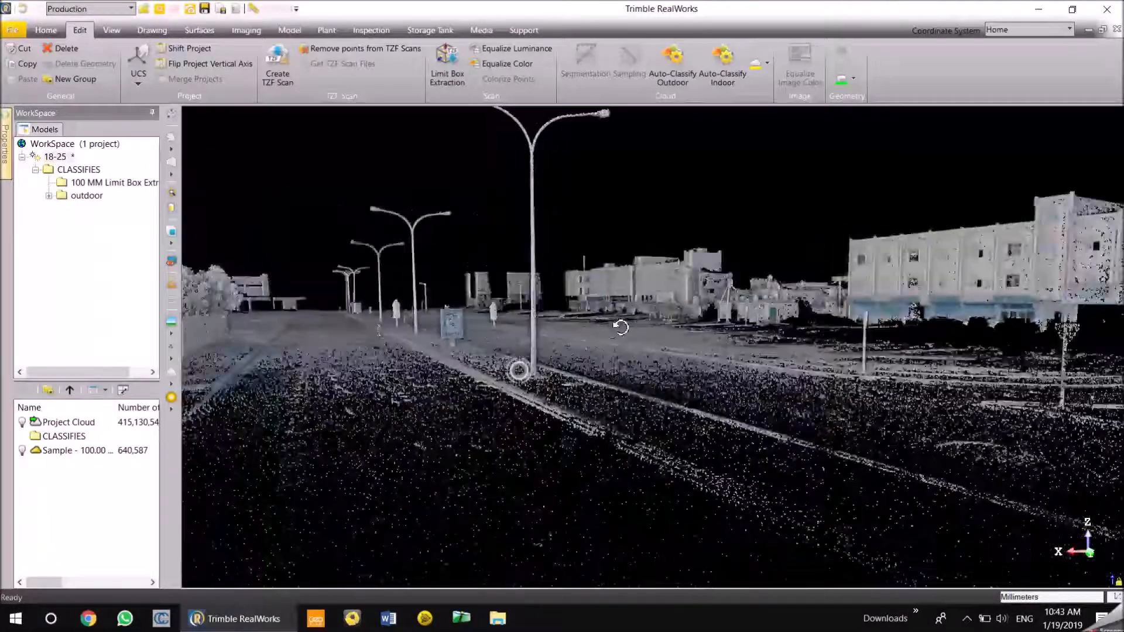
scroll(560, 378, "up", 4)
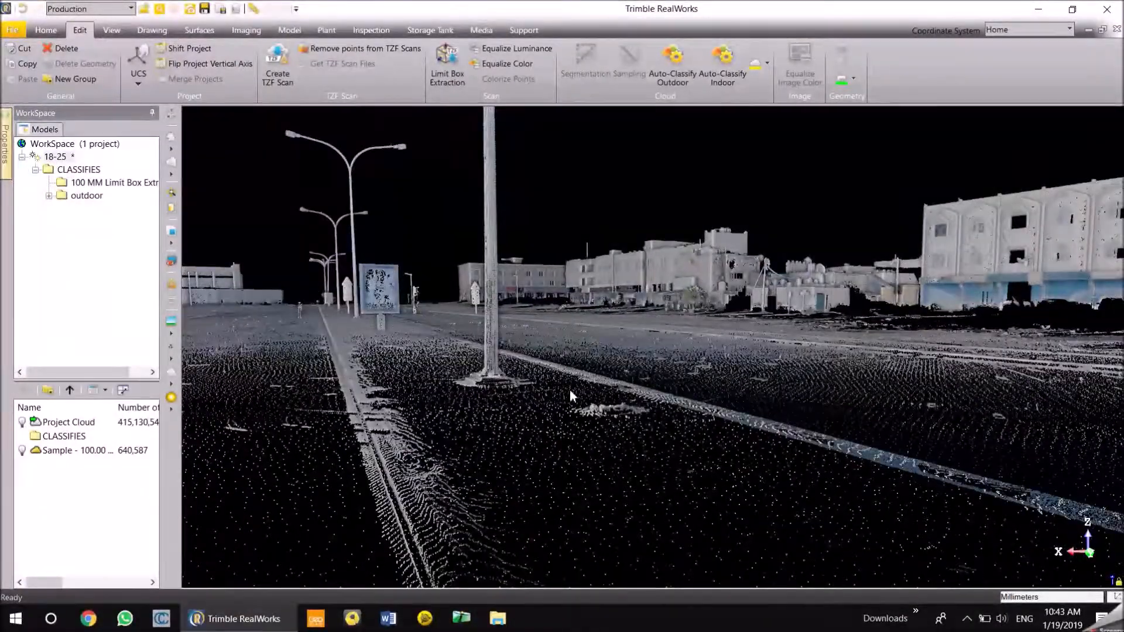
left_click_drag(577, 438, 392, 431)
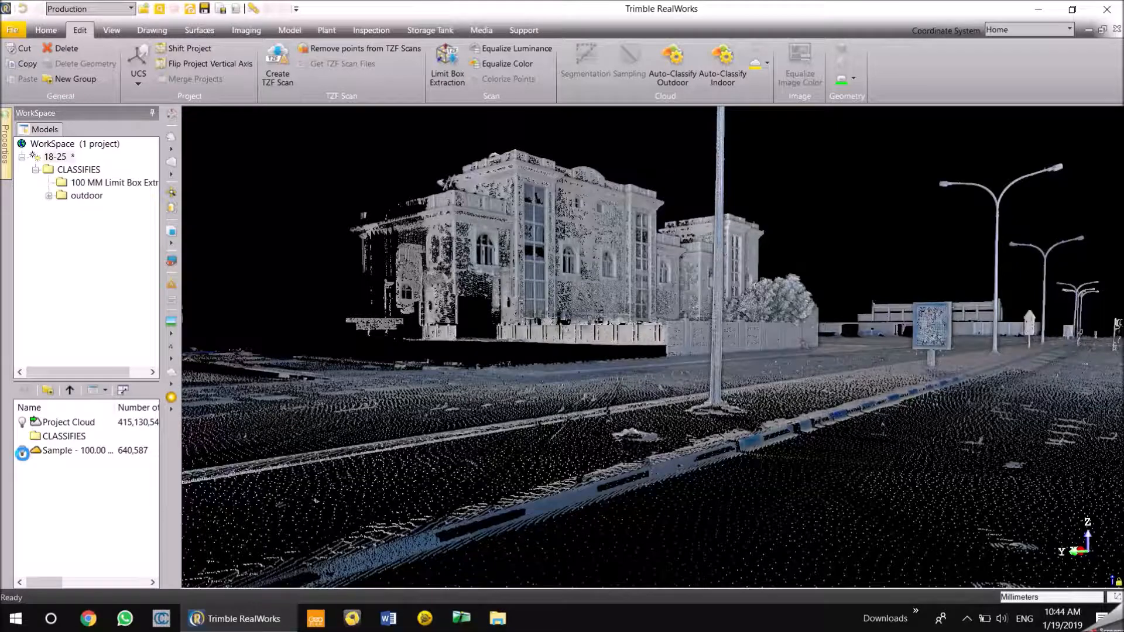
left_click(22, 451)
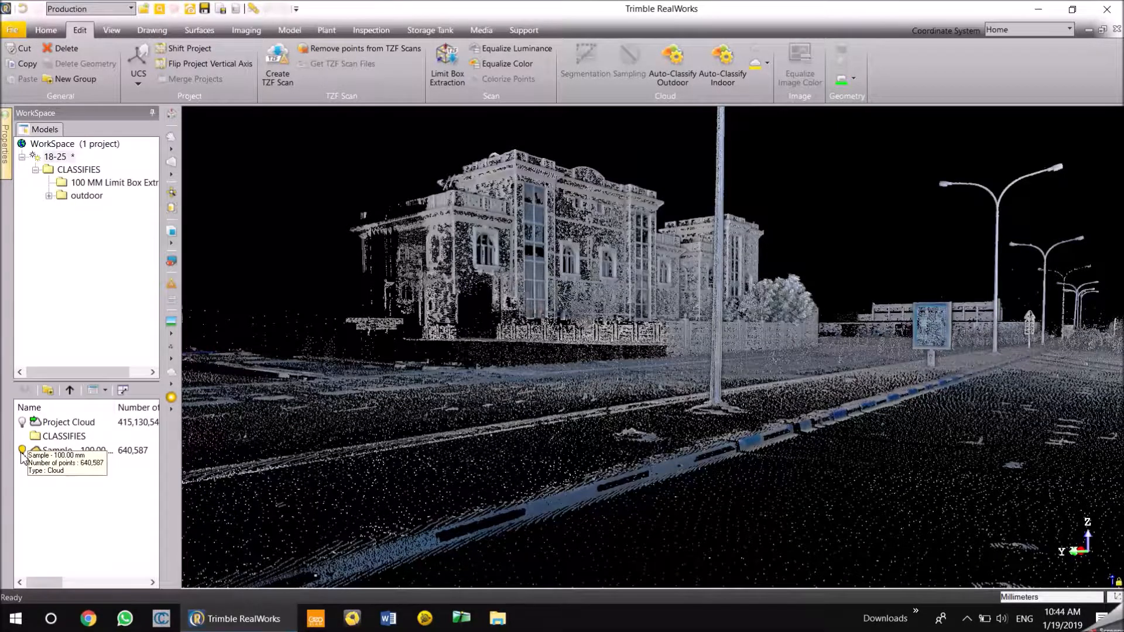
left_click(21, 452)
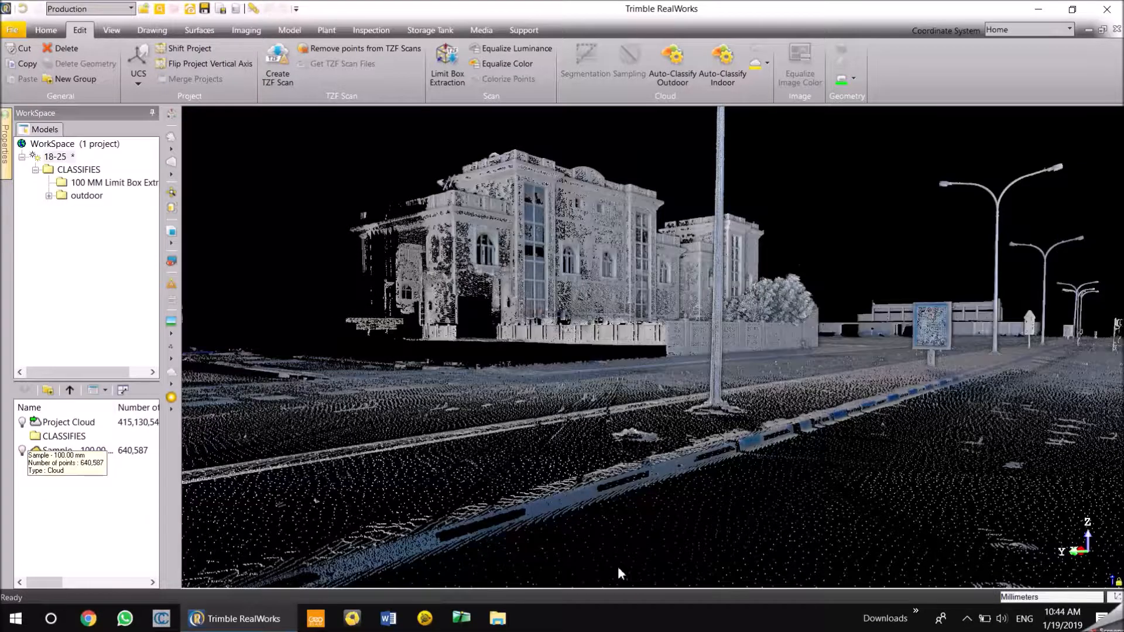
Examine the point detail of the kerb, the roadside building, its boundary fence and the paving in front
scroll(692, 472, "up", 3)
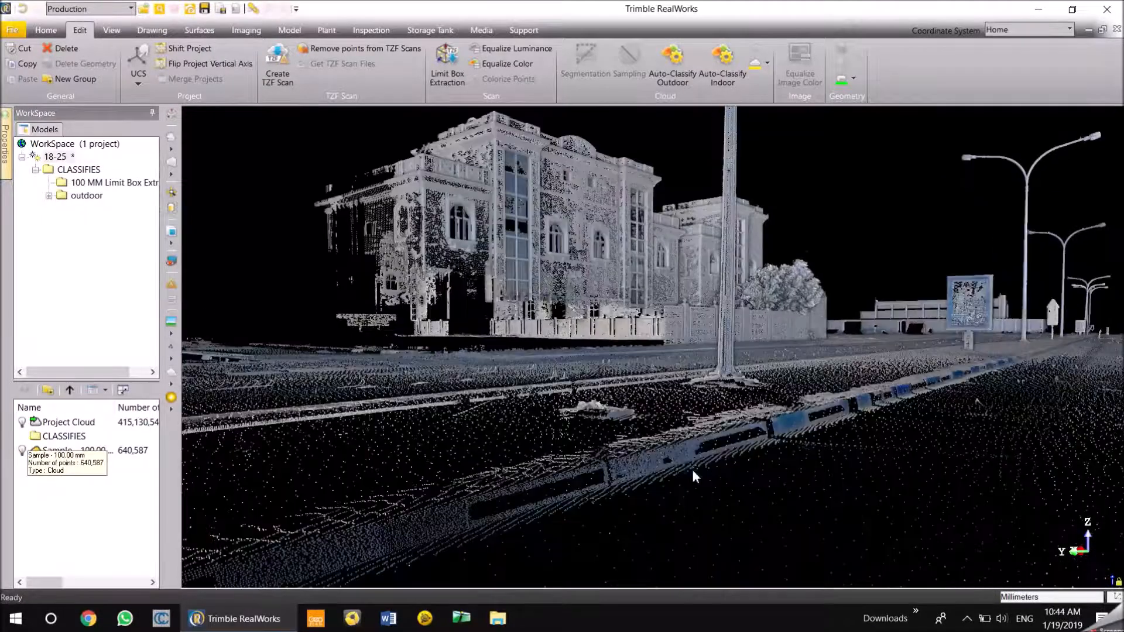
mouse_move(688, 461)
left_mouse_down()
mouse_move(723, 461)
mouse_move(703, 444)
left_mouse_up()
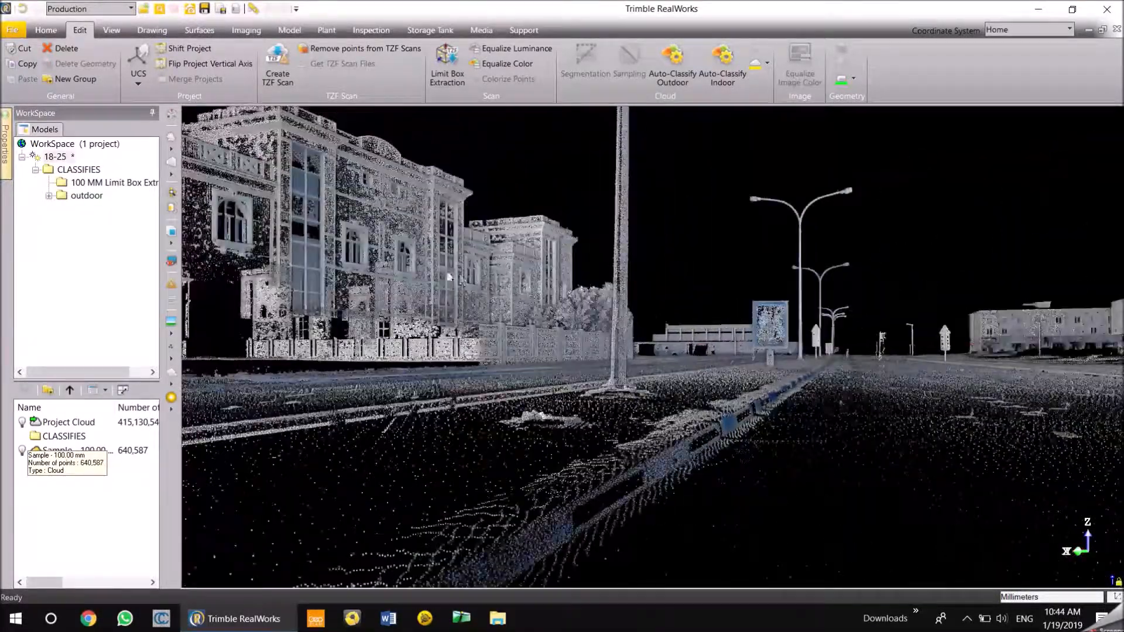
scroll(479, 285, "down", 3)
left_click_drag(479, 288, 511, 371)
scroll(655, 440, "up", 4)
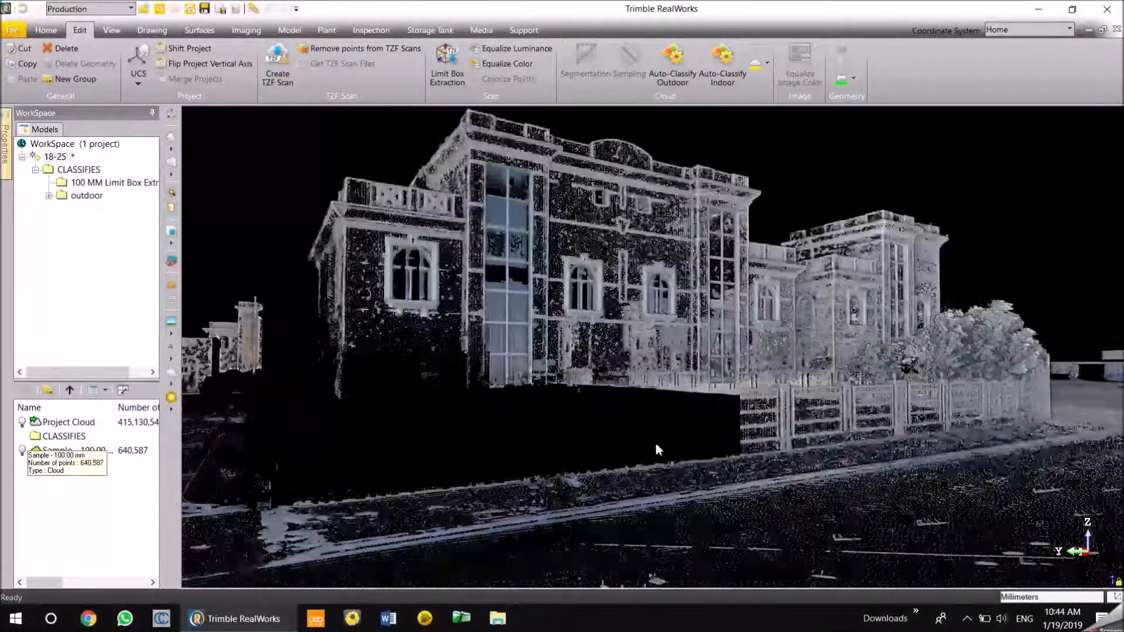
left_click_drag(765, 413, 703, 417)
scroll(600, 486, "down", 3)
left_click_drag(603, 499, 604, 520)
scroll(603, 519, "up", 4)
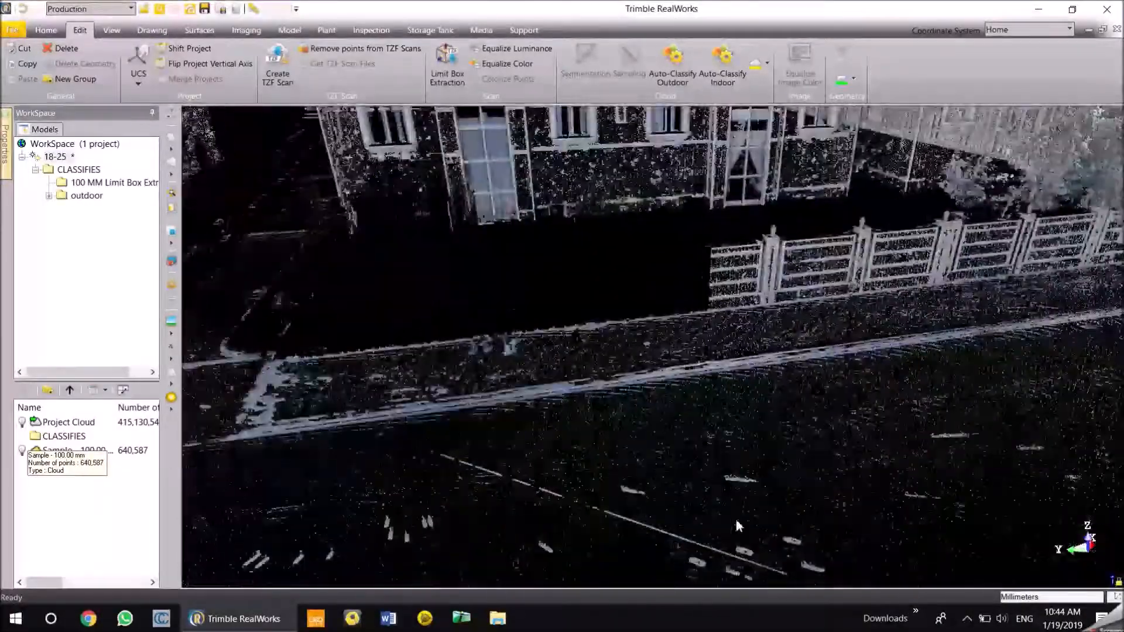
scroll(744, 516, "down", 3)
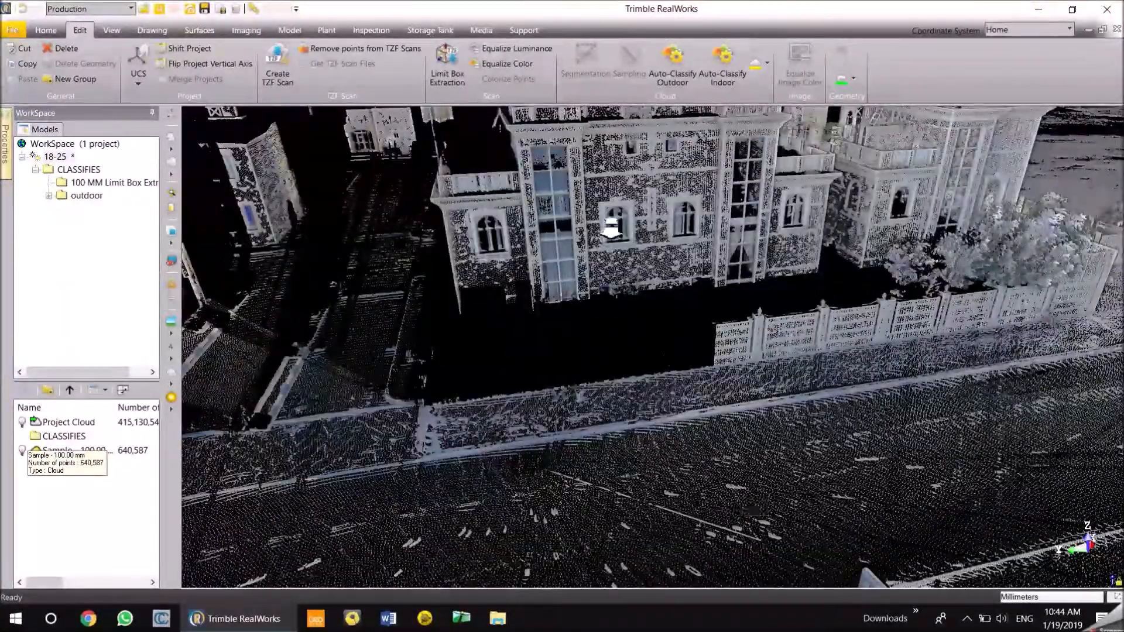
scroll(611, 222, "up", 3)
scroll(641, 212, "down", 3)
left_click_drag(453, 289, 459, 328)
left_click_drag(555, 368, 638, 445)
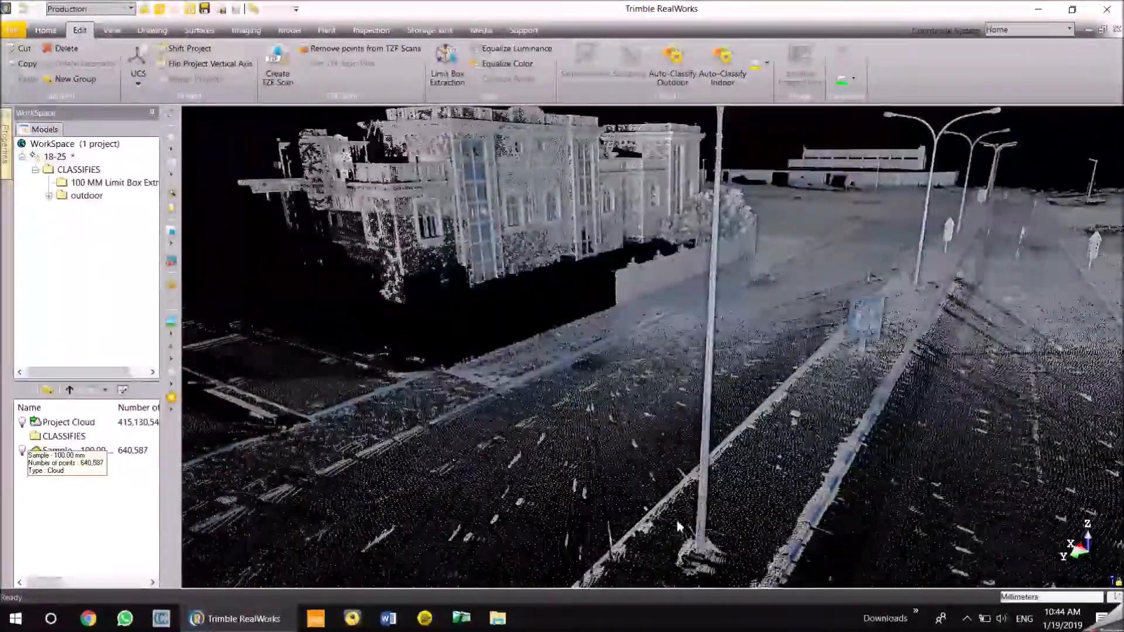
Inspect a short kerb section beside the road up close to judge its shape and point spacing
double_click(553, 371)
left_click_drag(553, 371, 624, 396)
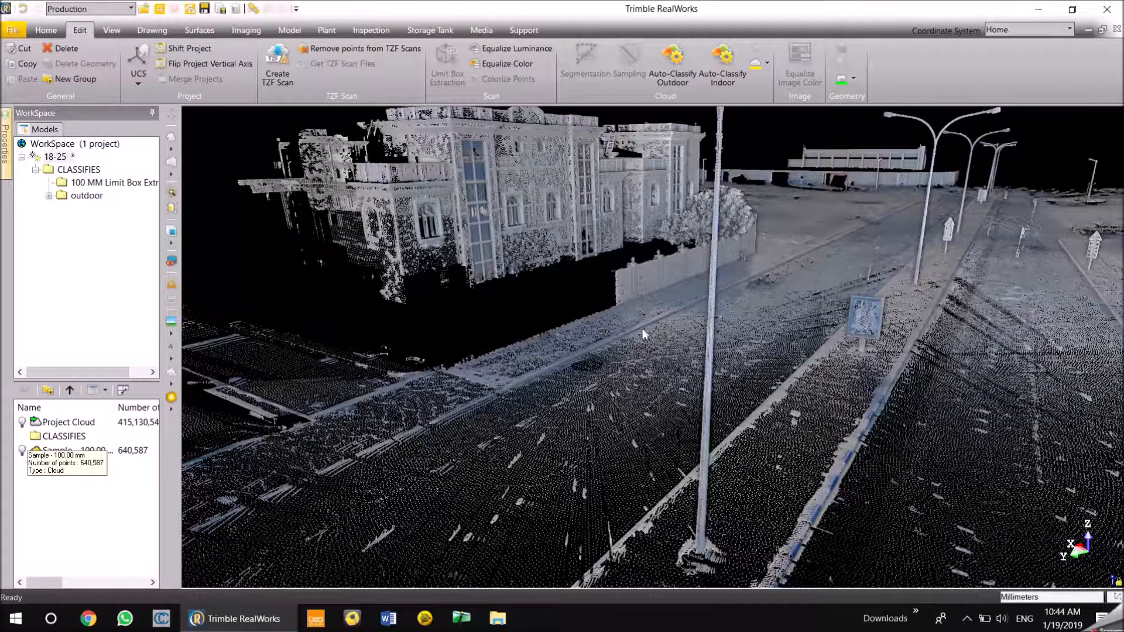
scroll(926, 406, "up", 5)
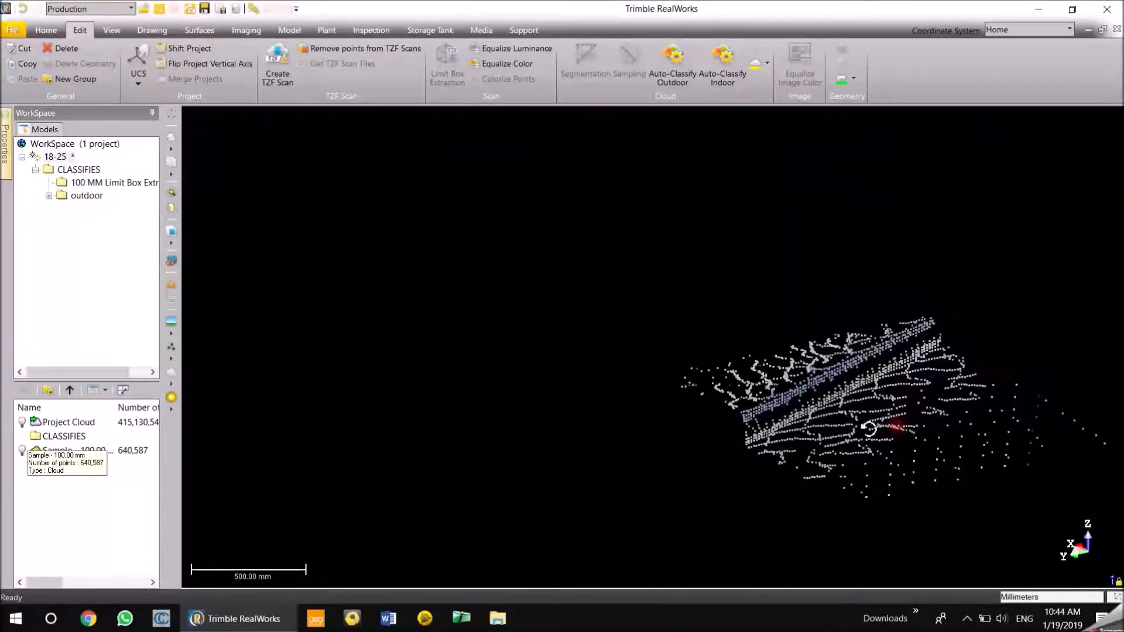
left_click_drag(897, 425, 930, 411)
scroll(930, 411, "up", 1)
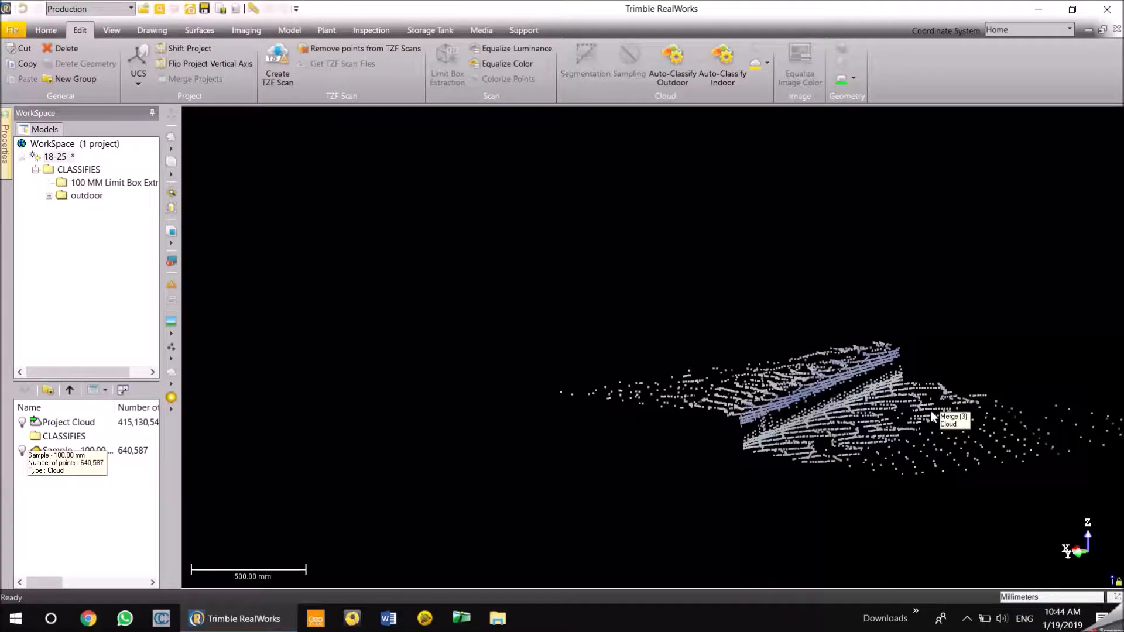
left_click_drag(916, 394, 883, 413)
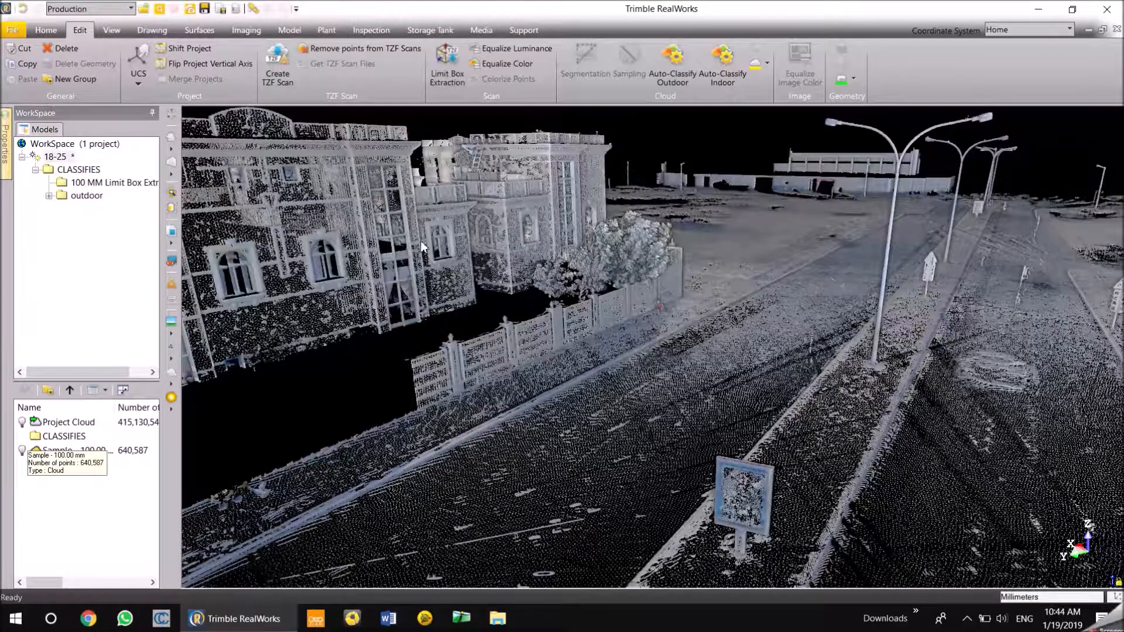
Examine the building's central facade, checking the detail of its windows, frames and mouldings
middle_click_drag(480, 267, 653, 296)
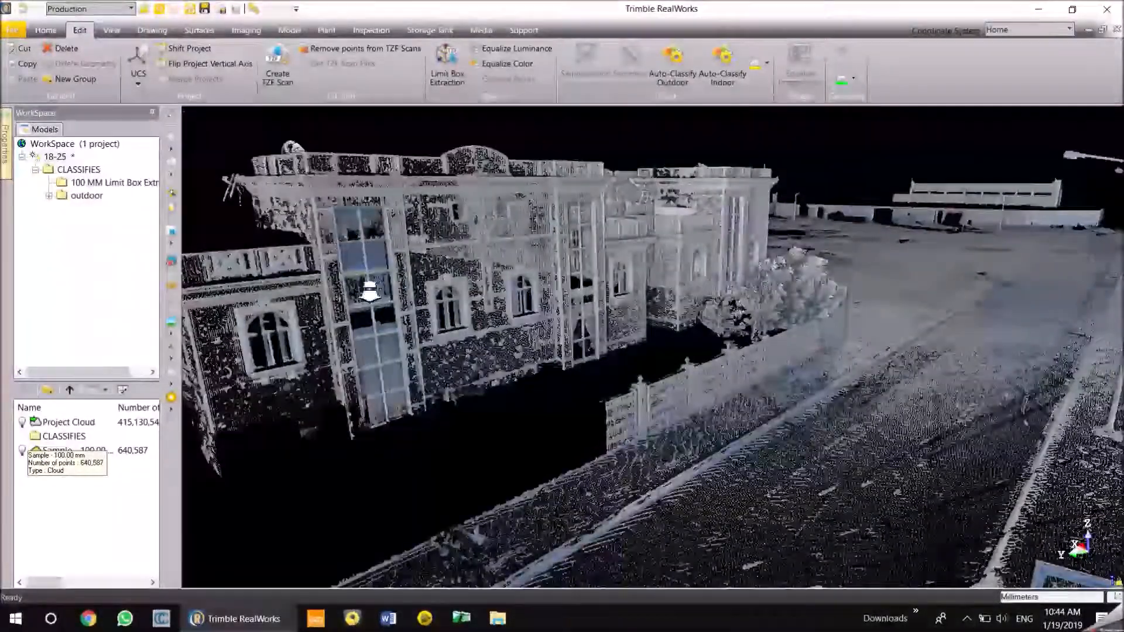
scroll(369, 289, "up", 4)
left_click_drag(420, 282, 321, 262)
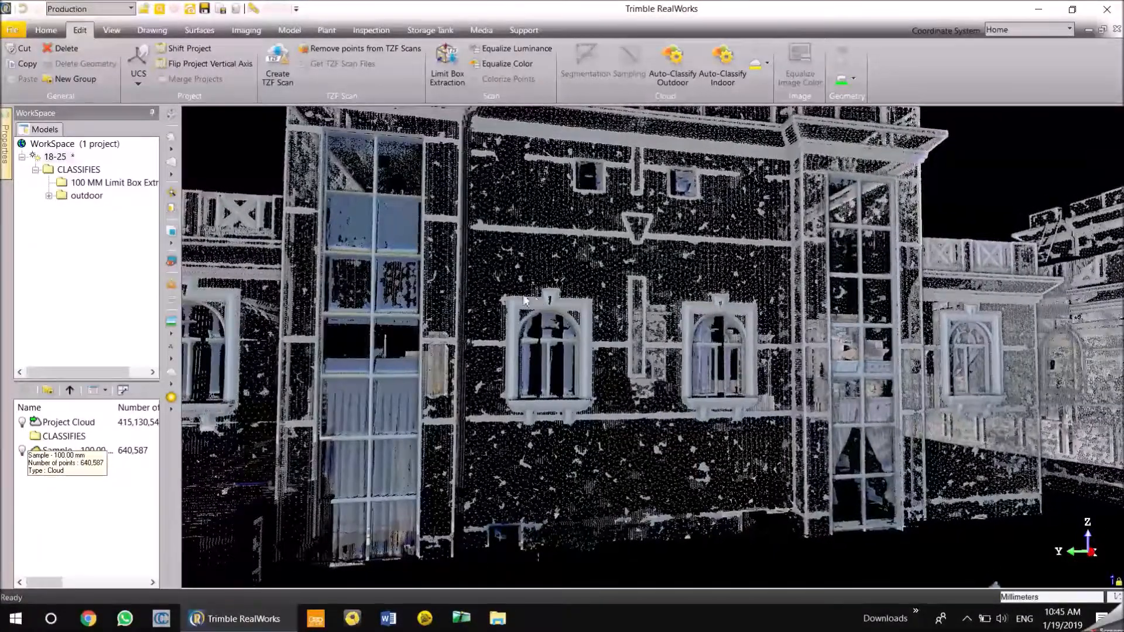
middle_click_drag(559, 338, 564, 354)
left_click_drag(553, 331, 540, 340)
scroll(605, 348, "up", 6)
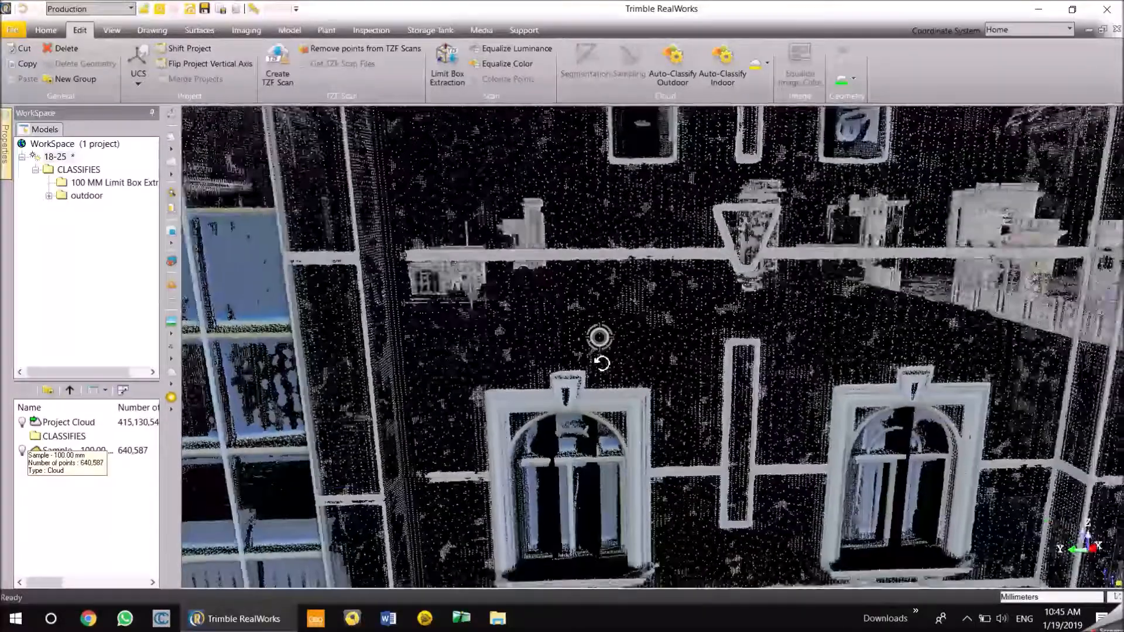
left_click_drag(602, 363, 618, 332)
scroll(609, 328, "down", 5)
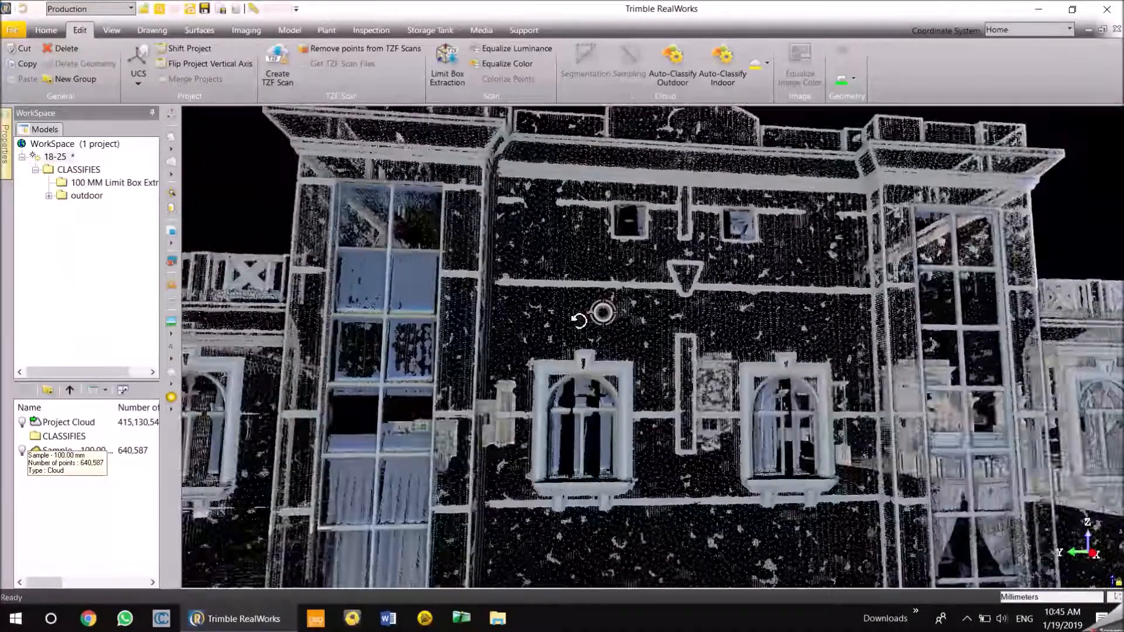
left_click_drag(578, 320, 556, 325)
Examine the building's side wings, balustrades and tall glazed bays for point detail
middle_click_drag(463, 342, 764, 325)
scroll(496, 328, "up", 5)
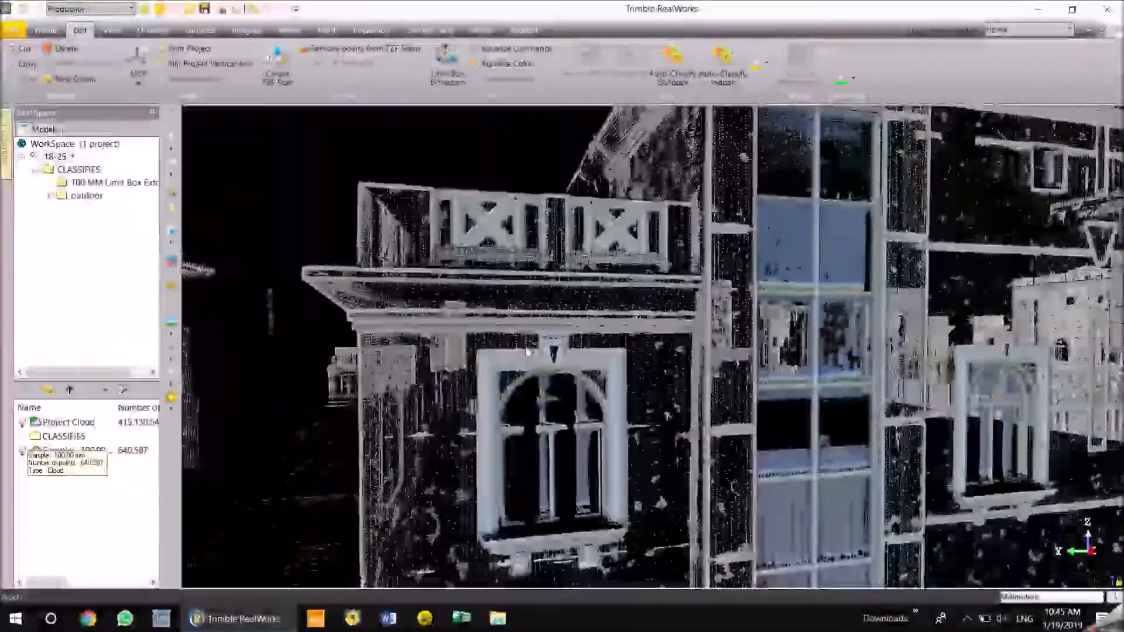
left_click_drag(527, 351, 748, 334)
scroll(748, 334, "up", 5)
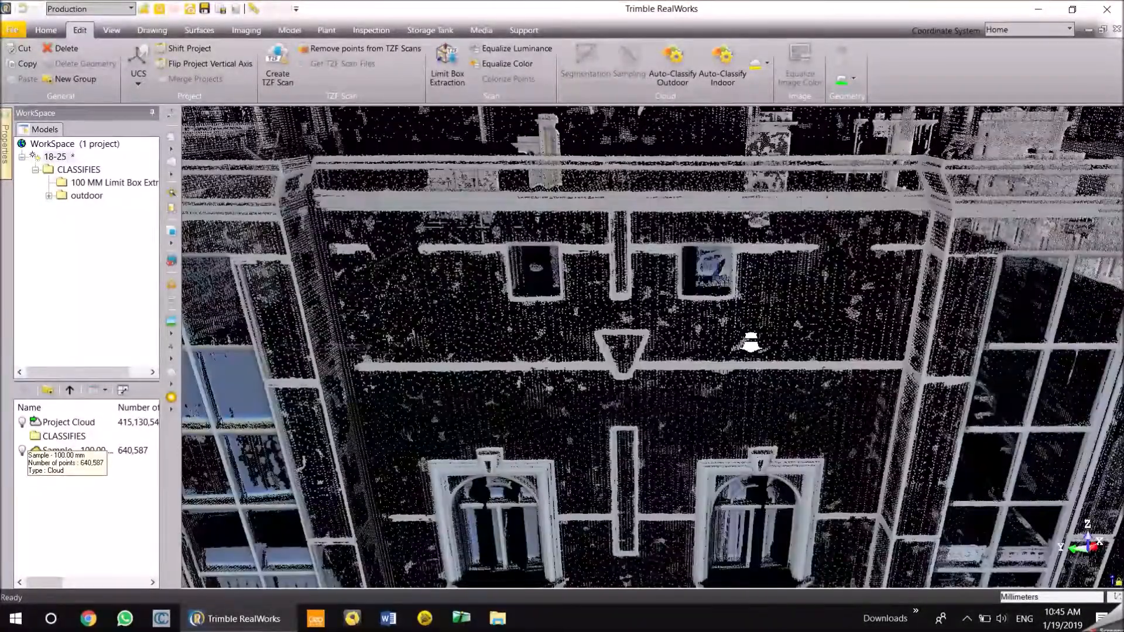
scroll(951, 320, "down", 5)
left_click_drag(949, 307, 914, 277)
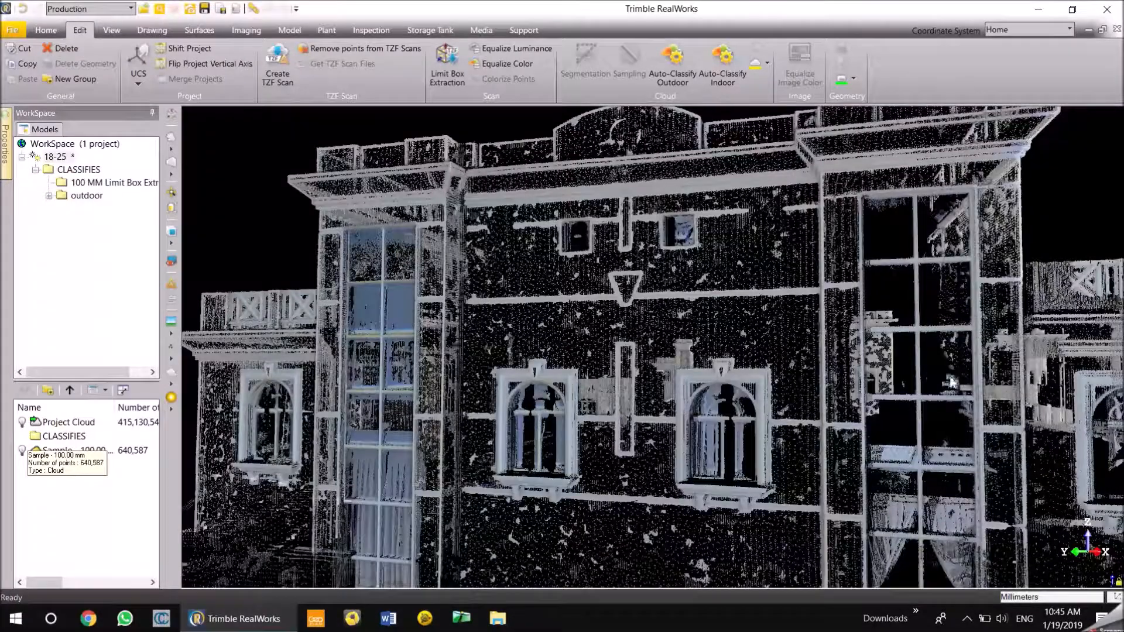
middle_click_drag(933, 349, 476, 356)
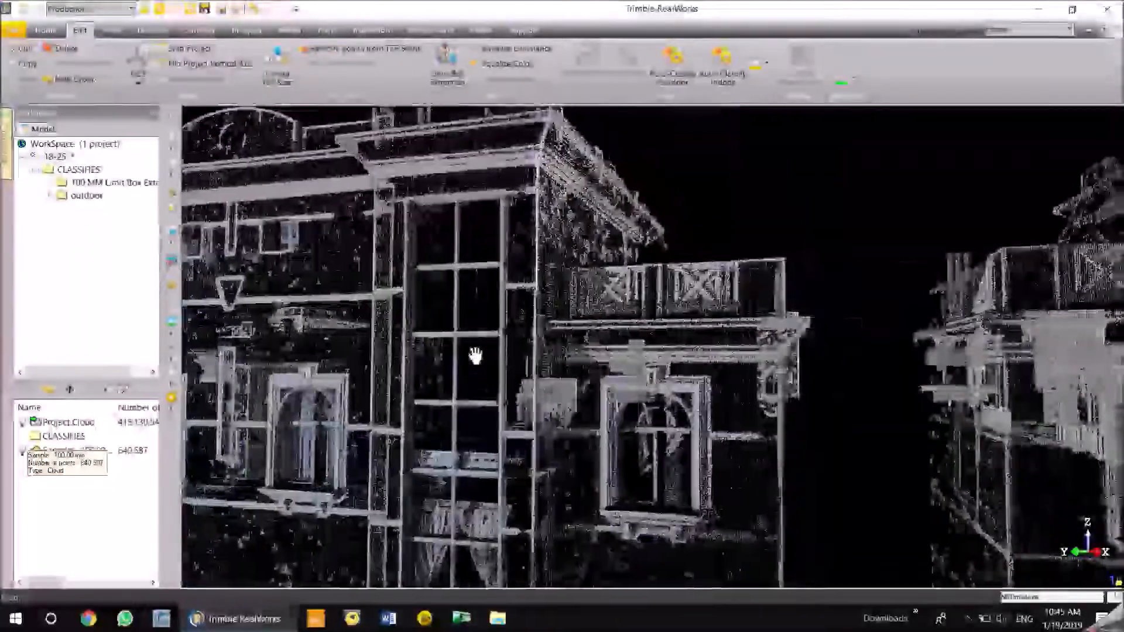
left_click_drag(861, 317, 610, 326)
middle_click_drag(485, 328, 519, 329)
middle_click_drag(375, 324, 477, 310)
middle_click_drag(355, 297, 497, 358)
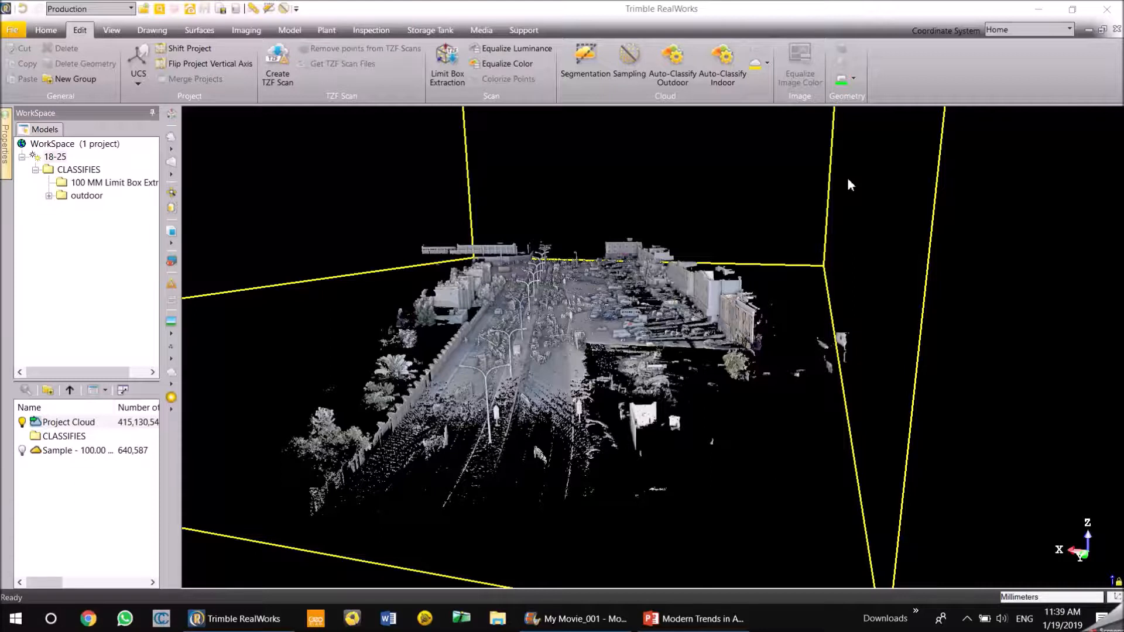
Run Auto-Classify Outdoor on the Project Cloud, extracting Ground, Building, Poles and Signs, Power Lines, High Vegetation and Remaining
left_click(663, 63)
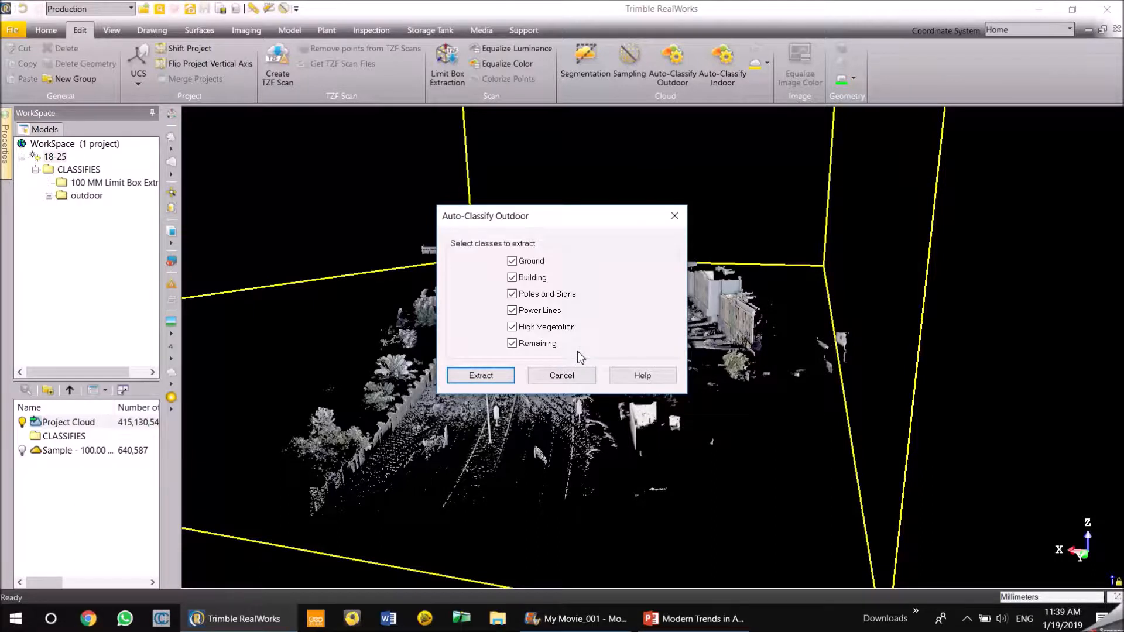
left_click(481, 376)
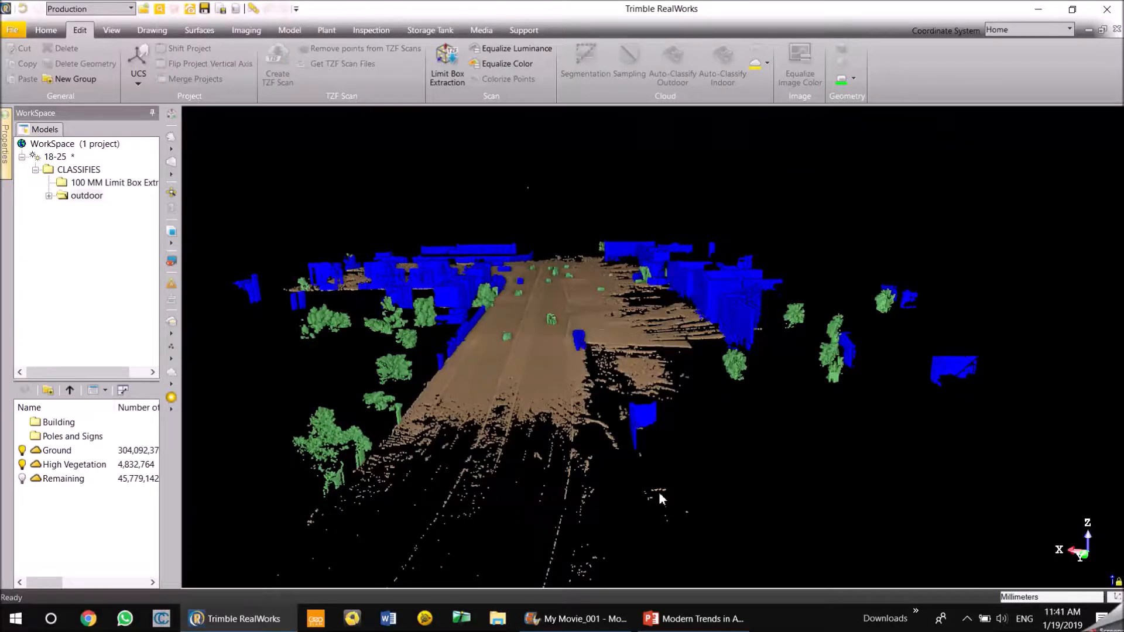
Examine the classified ground, building and high vegetation clouds along the whole street
scroll(652, 419, "up", 2)
scroll(429, 267, "up", 1)
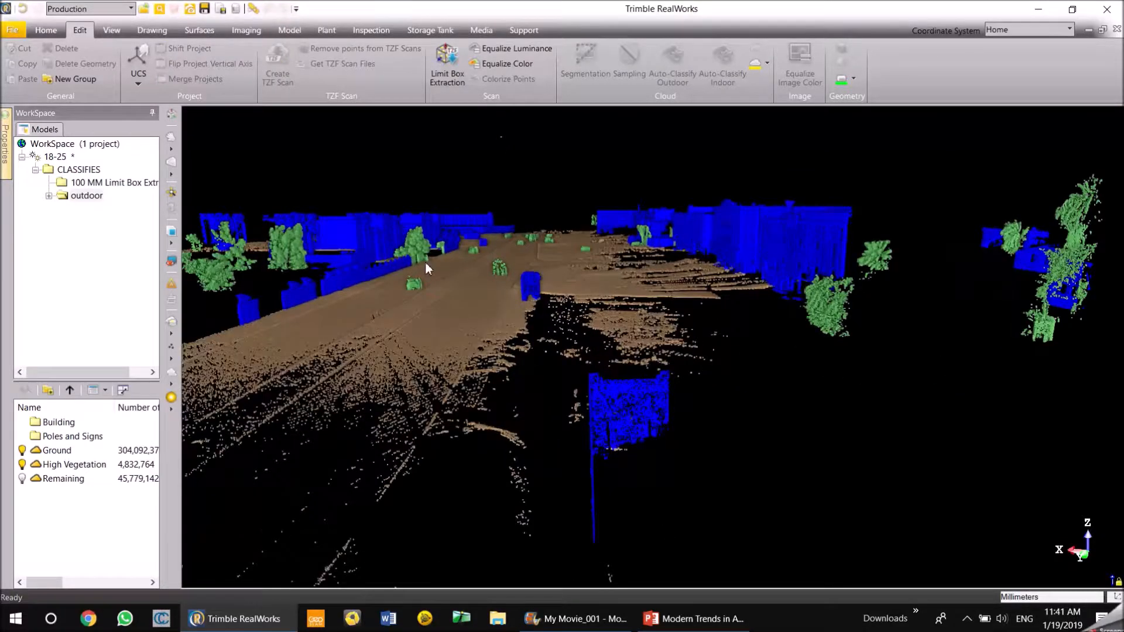
scroll(492, 284, "up", 1)
left_click_drag(558, 289, 522, 265)
middle_click_drag(726, 382, 816, 433)
scroll(708, 316, "up", 1)
scroll(595, 306, "up", 1)
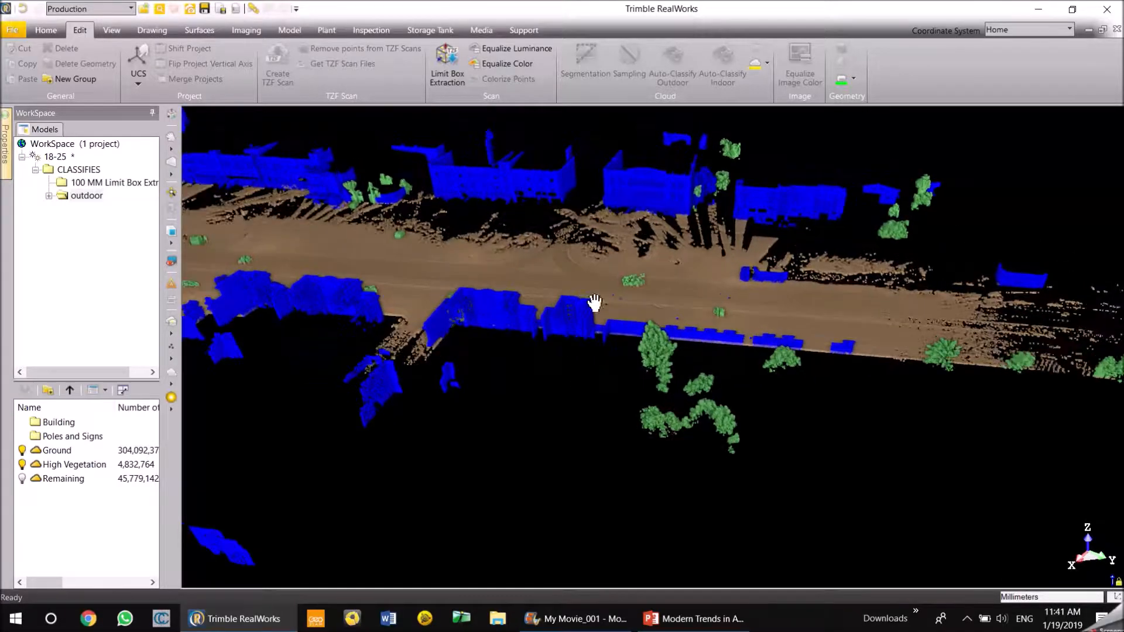
scroll(499, 265, "up", 1)
scroll(517, 273, "up", 1)
scroll(517, 273, "up", 1)
left_click_drag(567, 278, 705, 294)
left_click_drag(529, 305, 533, 296)
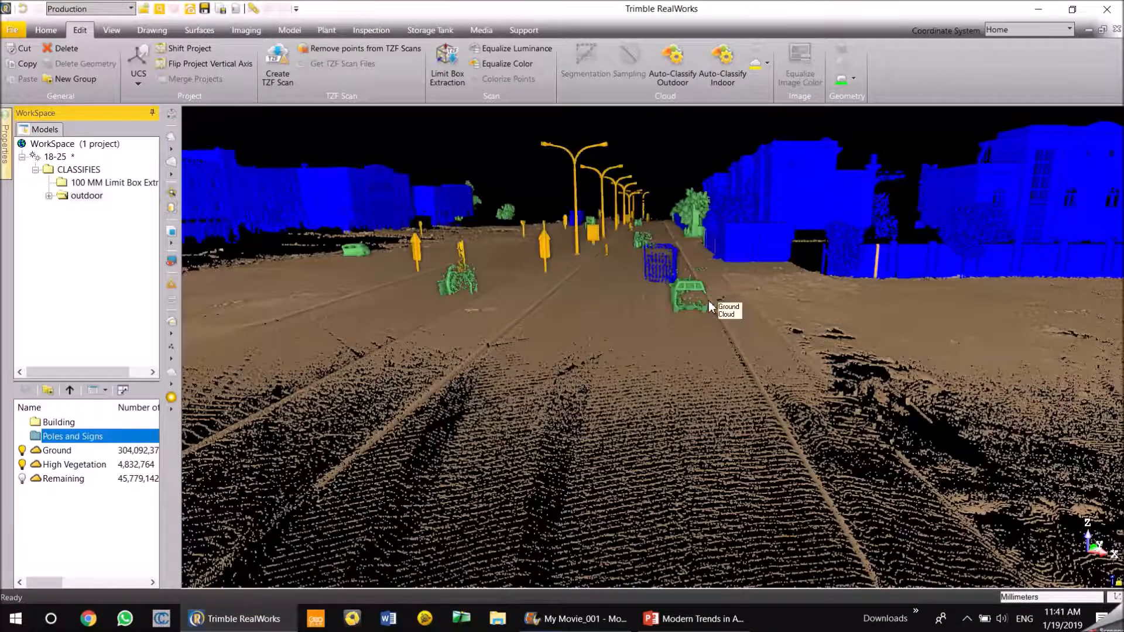
Review the classified poles and signs together with the other displayed classes from above and along the road
left_click_drag(619, 310, 584, 340)
scroll(580, 331, "down", 7)
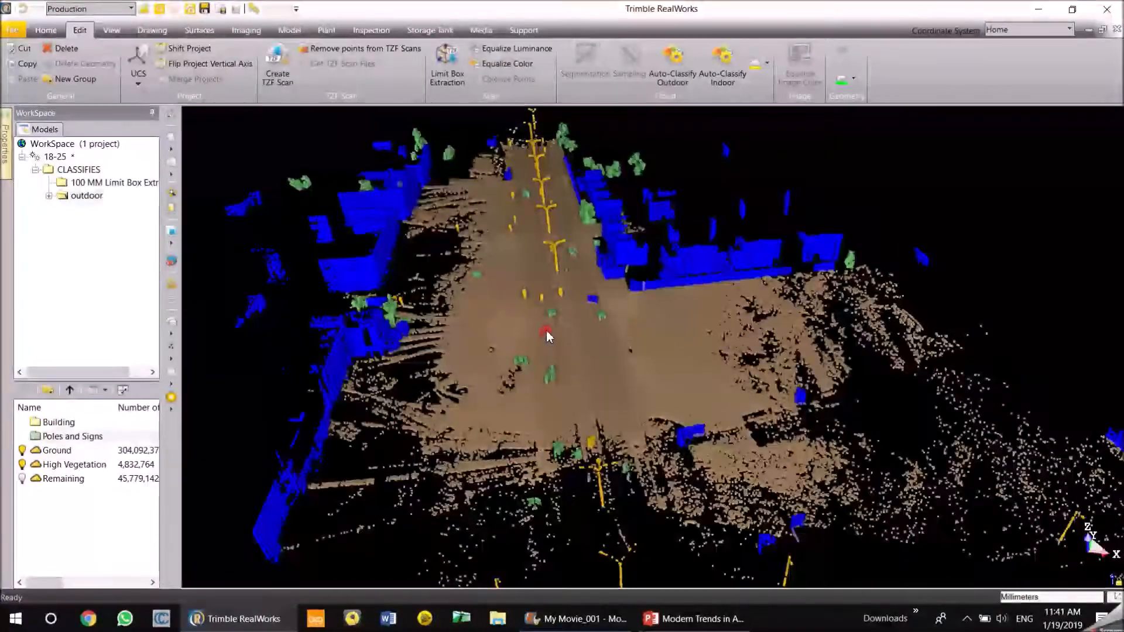
left_click_drag(560, 324, 565, 326)
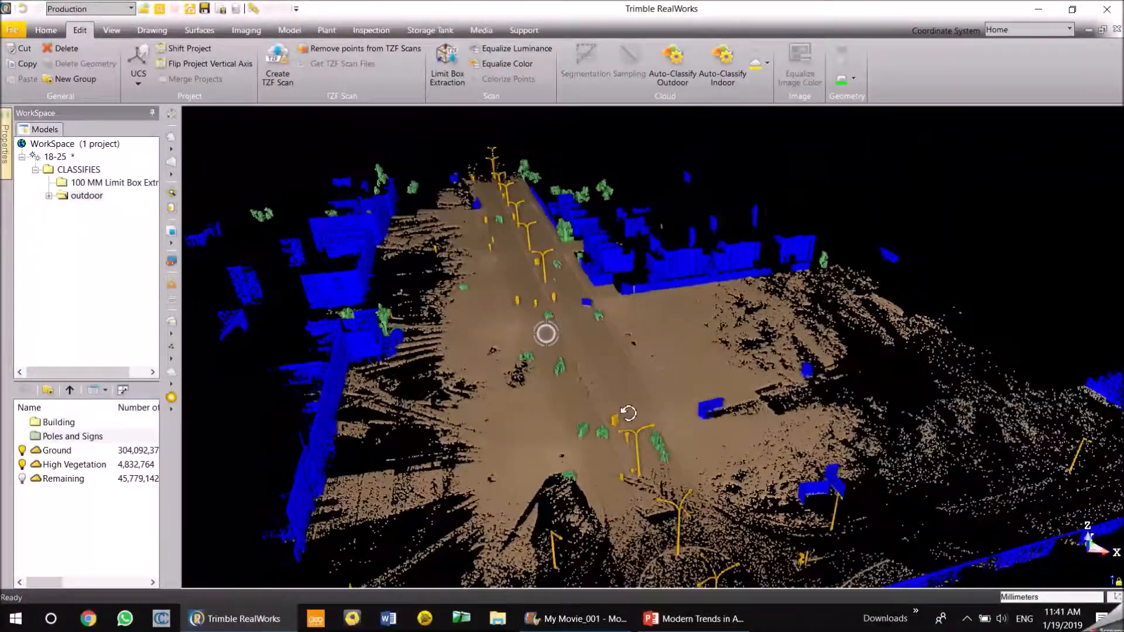
scroll(527, 332, "up", 4)
left_click_drag(487, 361, 370, 372)
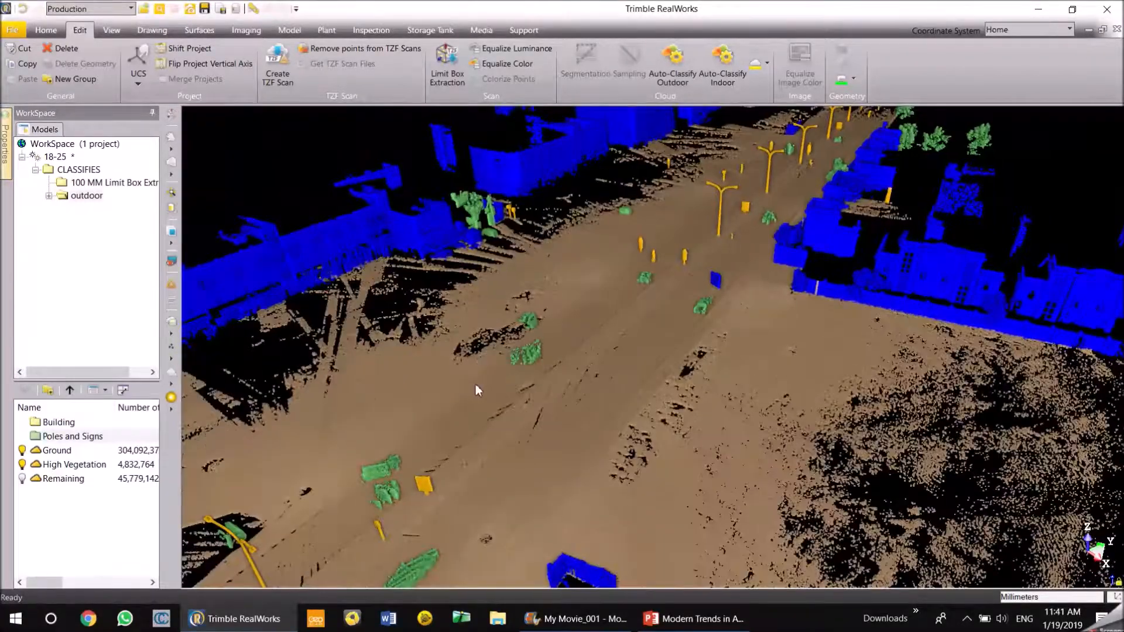
Display the Remaining class together with the other classified clouds and review it across the street site
left_click(145, 434)
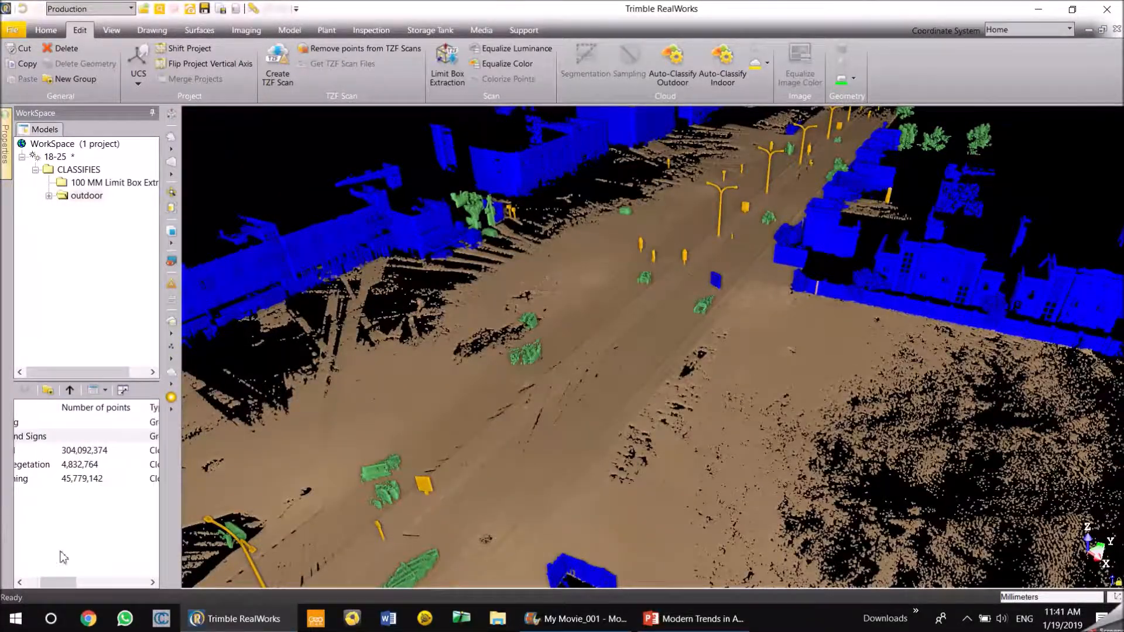
scroll(33, 540, "left", 3)
left_click(22, 479)
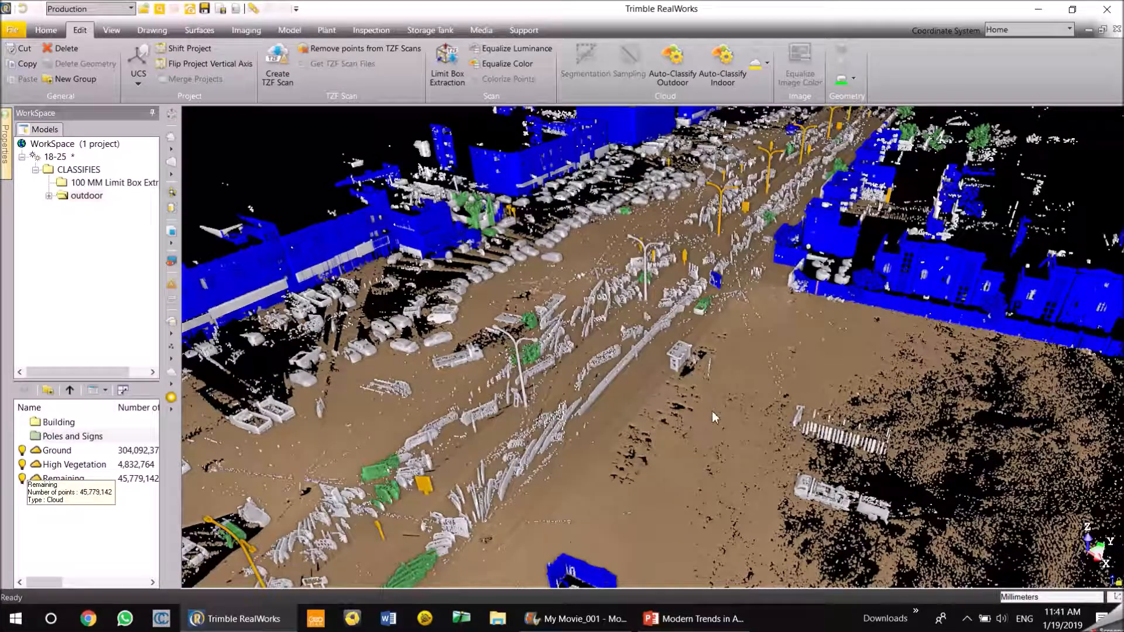
scroll(714, 417, "down", 5)
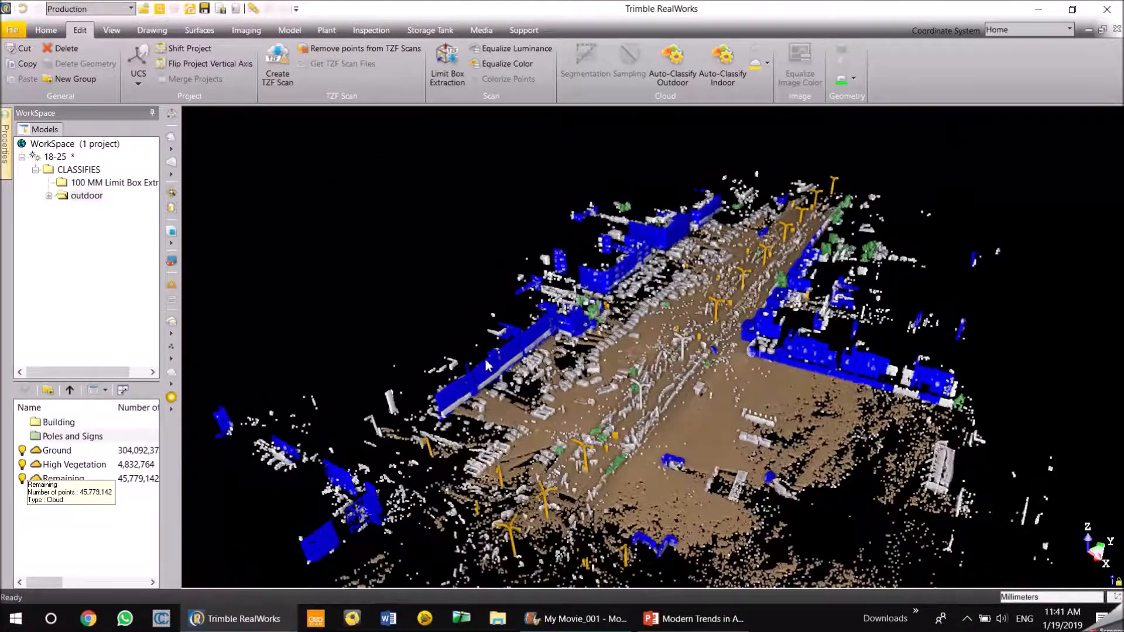
left_click(23, 480)
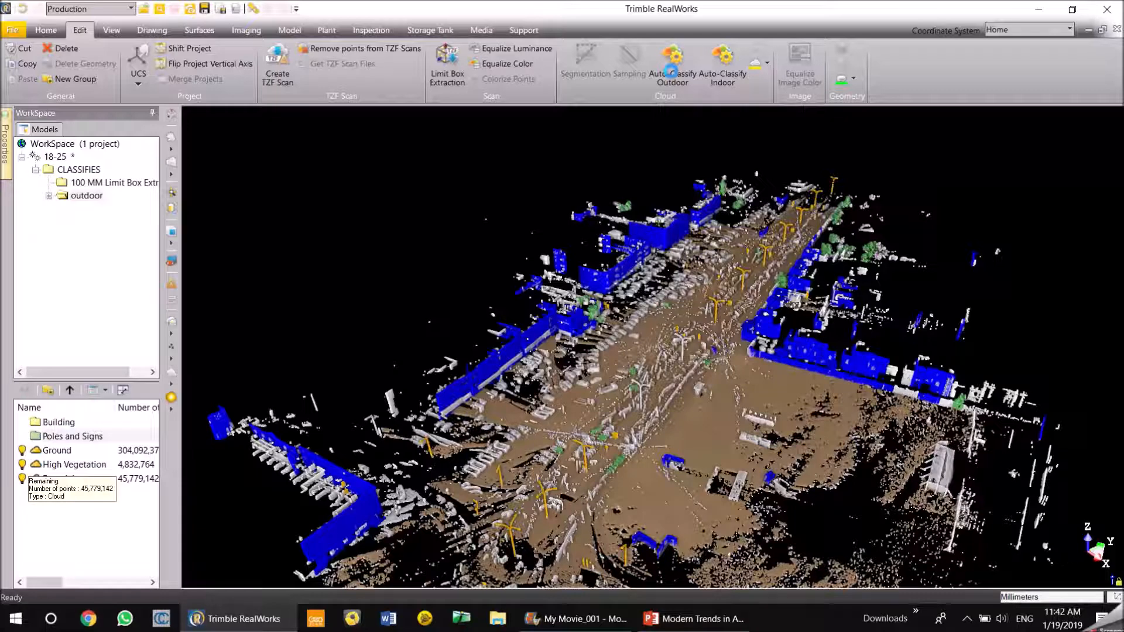